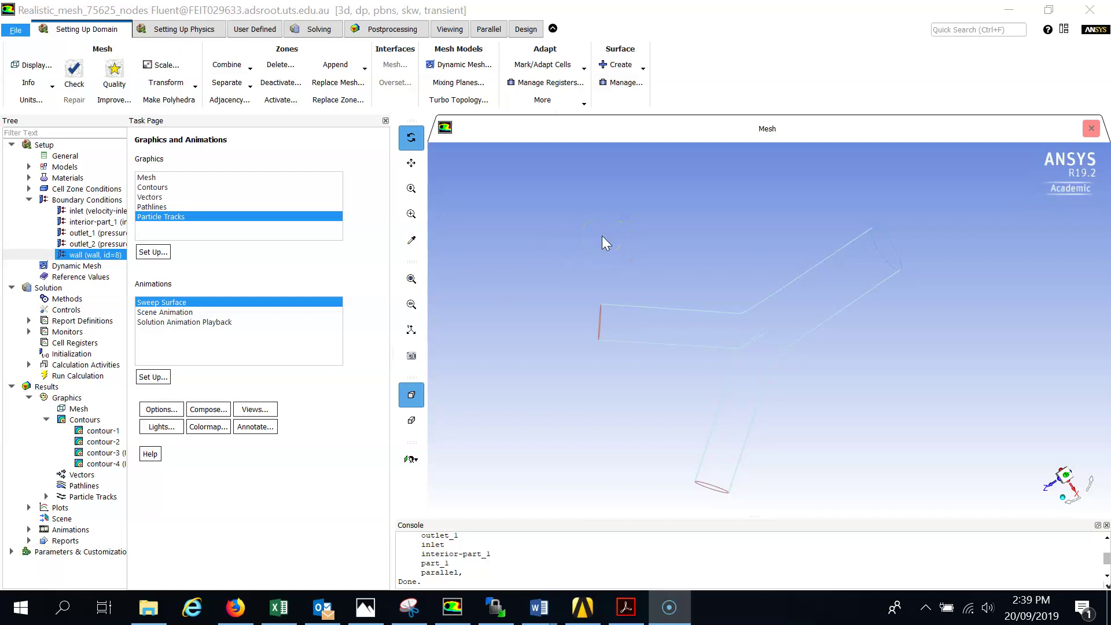
Rotate the Y-bifurcation pipe mesh to view it from another angle.
drag(599, 312, 624, 322)
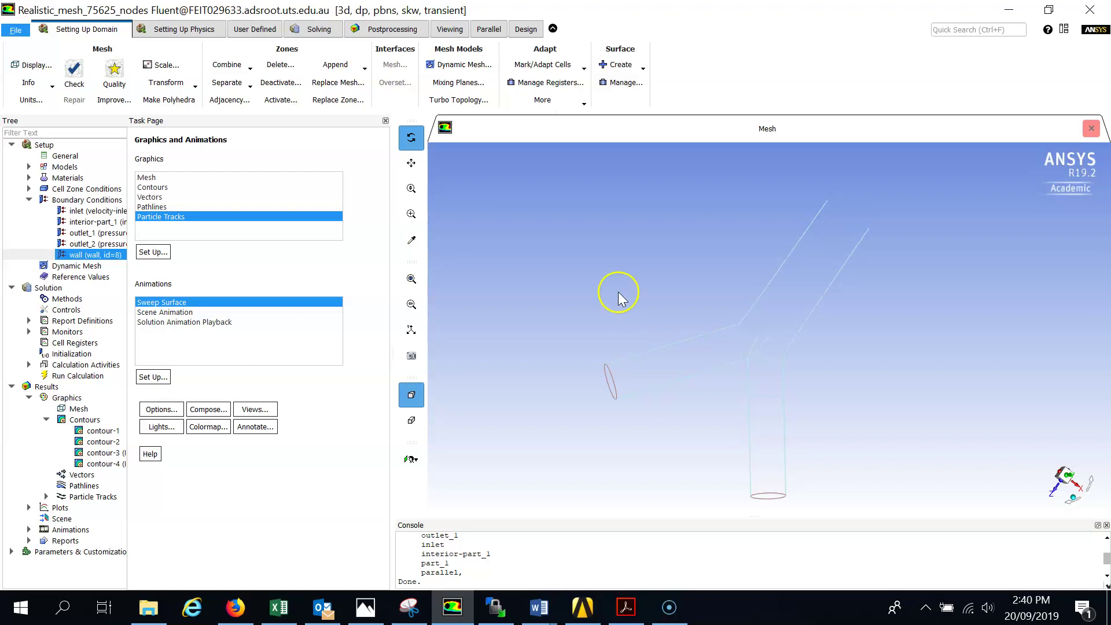
Create contour-5 of Wall Fluxes > Wall Shear Stress on the wall surface and display it.
double_click(84, 419)
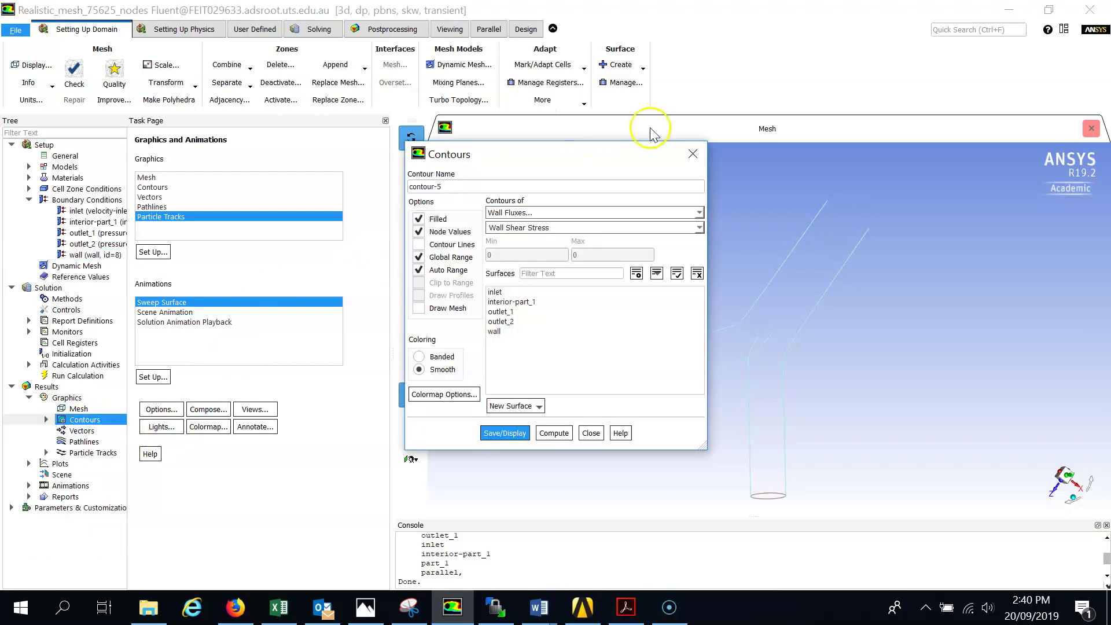
drag(575, 162, 474, 133)
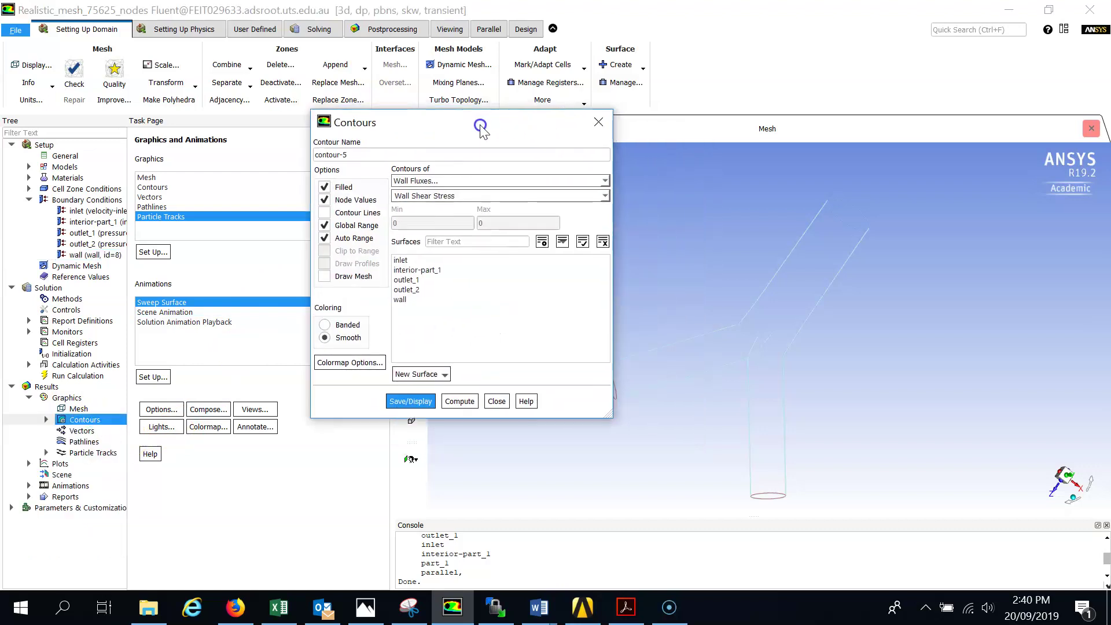
click(431, 182)
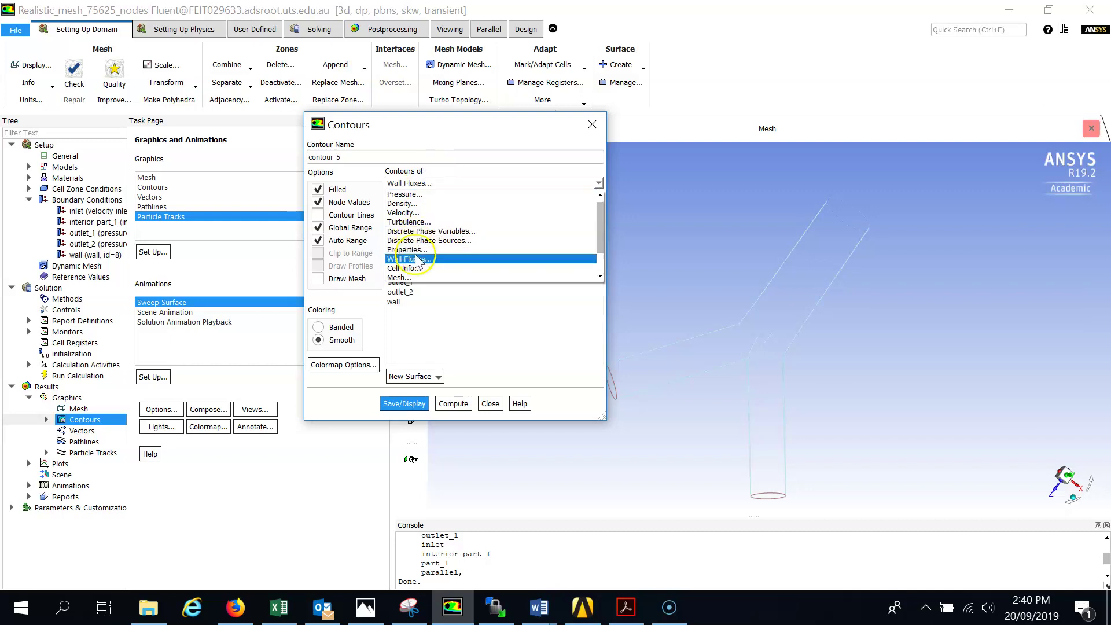
click(414, 260)
click(448, 200)
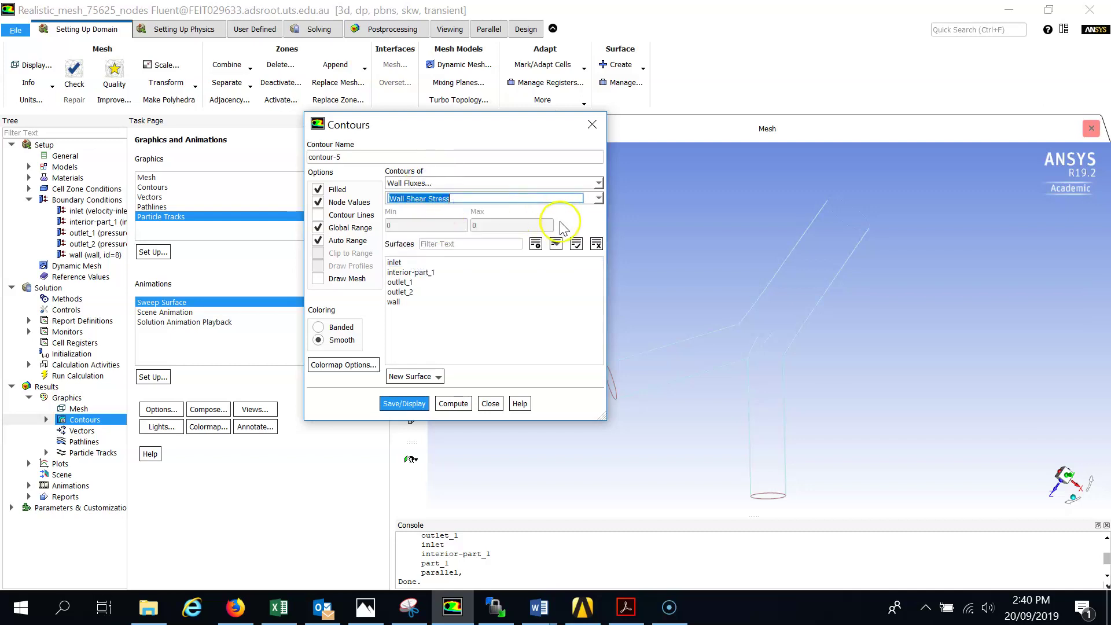
click(596, 200)
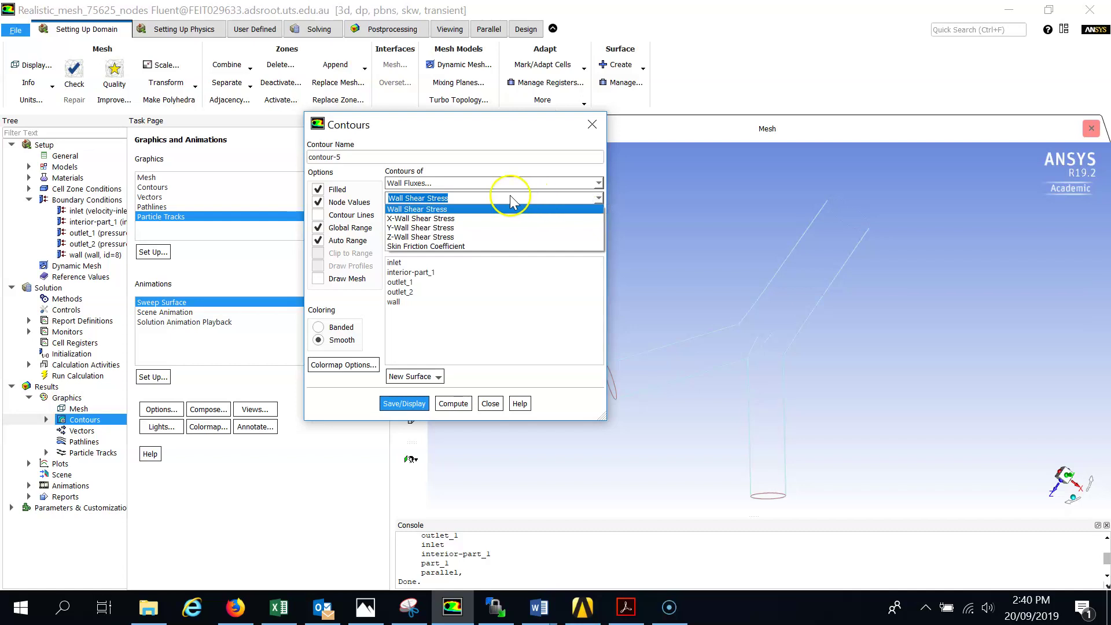
click(443, 210)
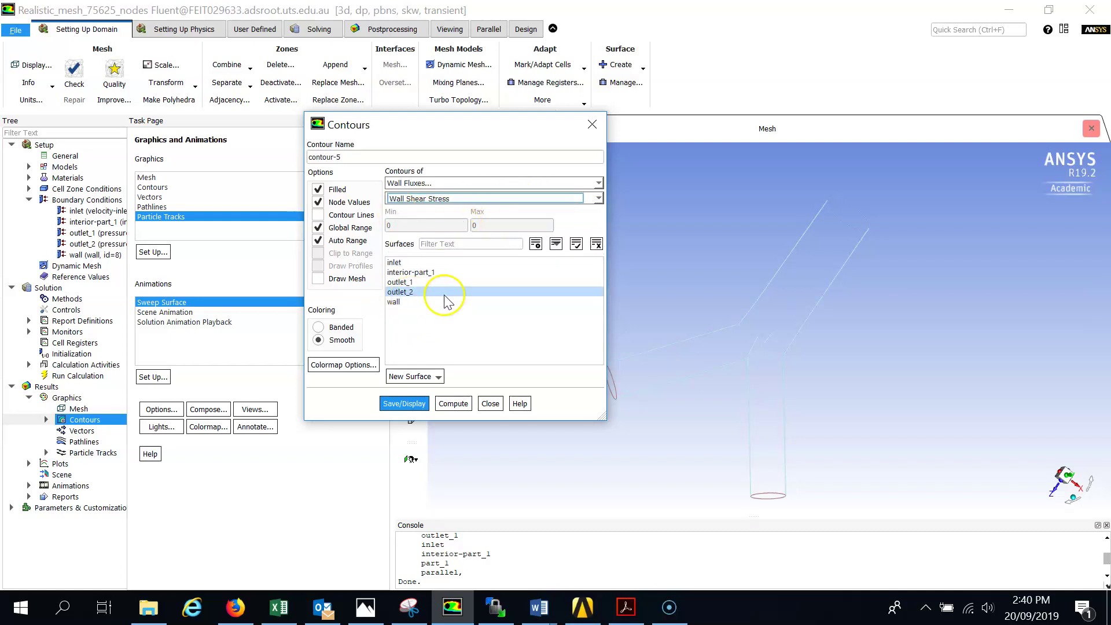
click(411, 303)
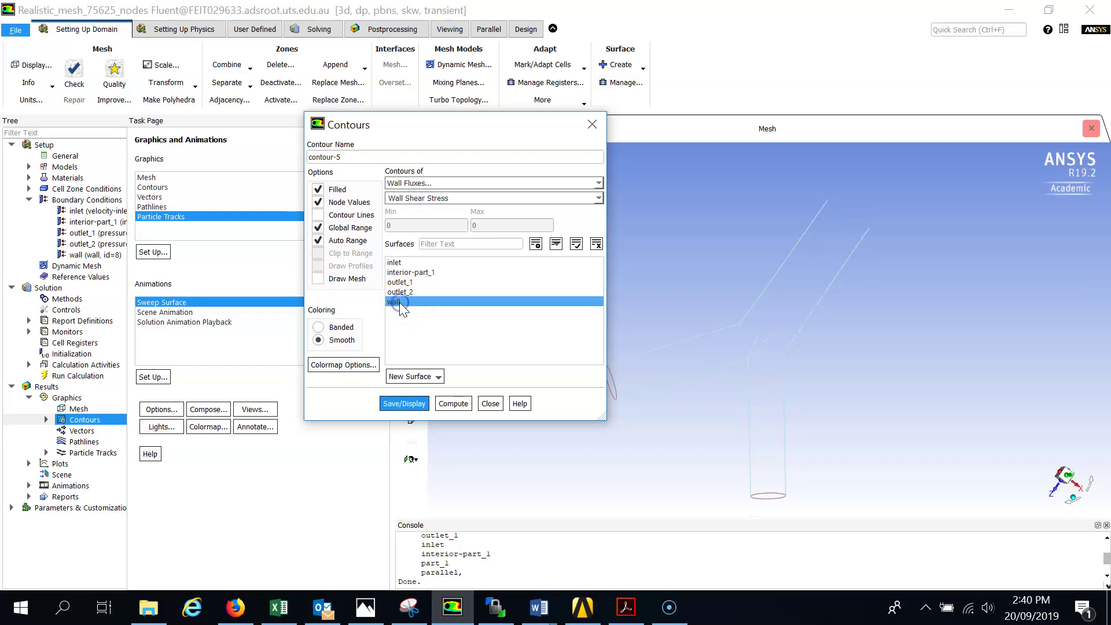
click(400, 405)
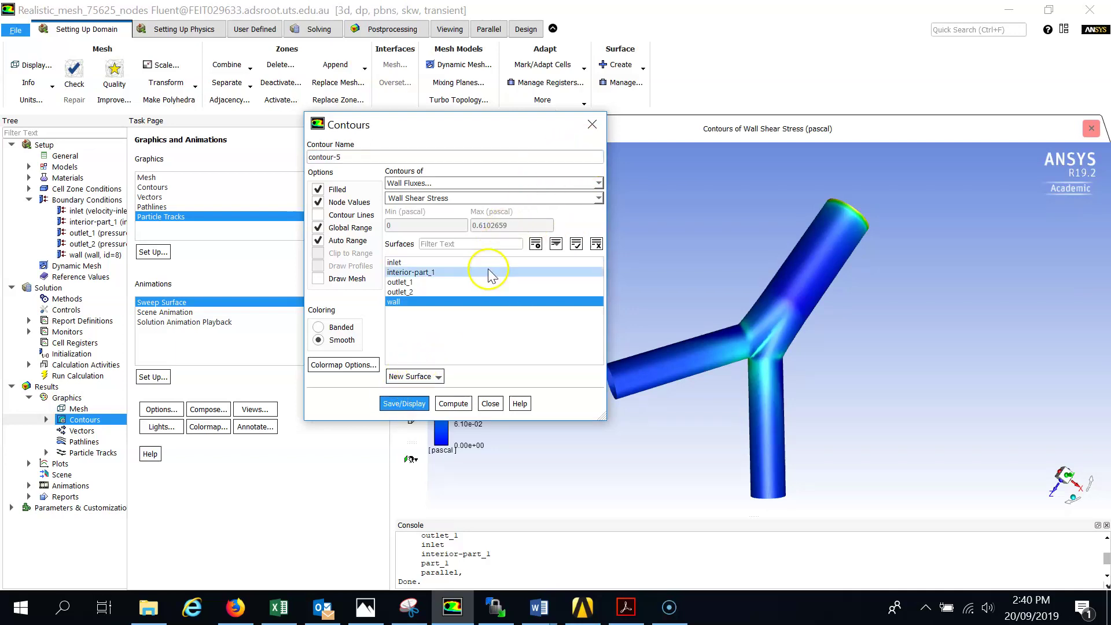
drag(843, 272, 846, 328)
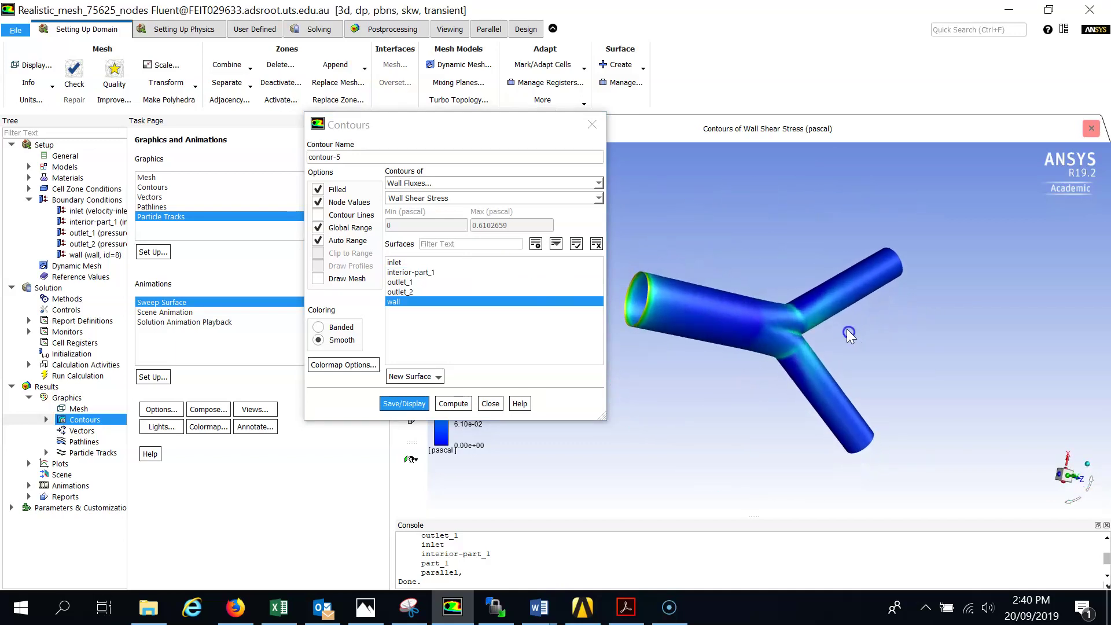
Turn off Auto Range, set Max to 0.2102659 Pa, and redraw contour-5.
click(319, 241)
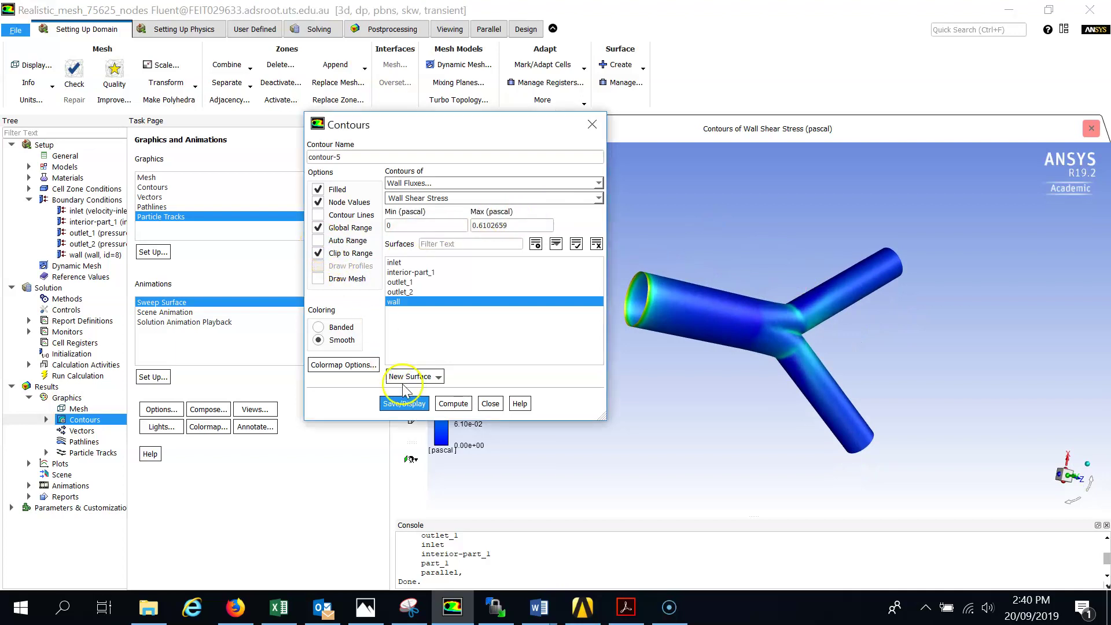
click(403, 405)
double_click(493, 225)
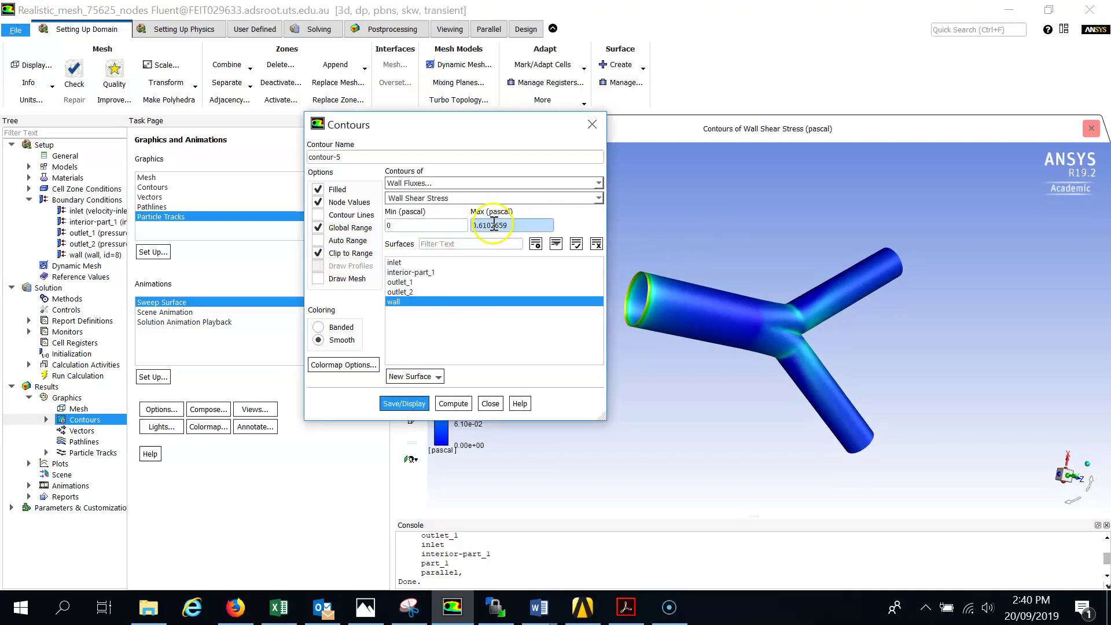
click(488, 225)
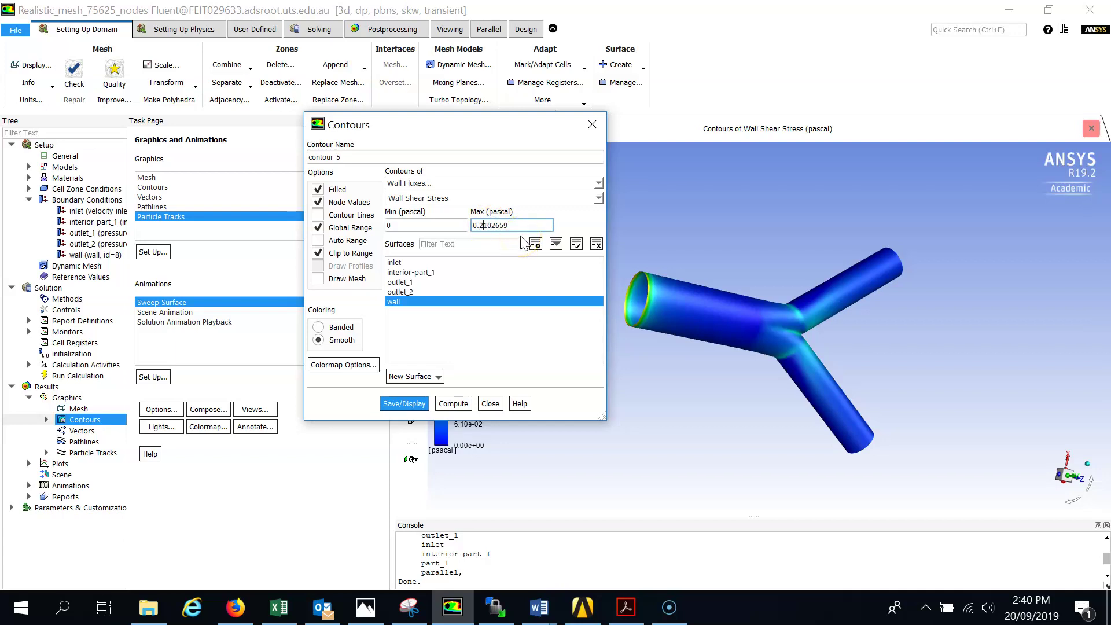
click(405, 401)
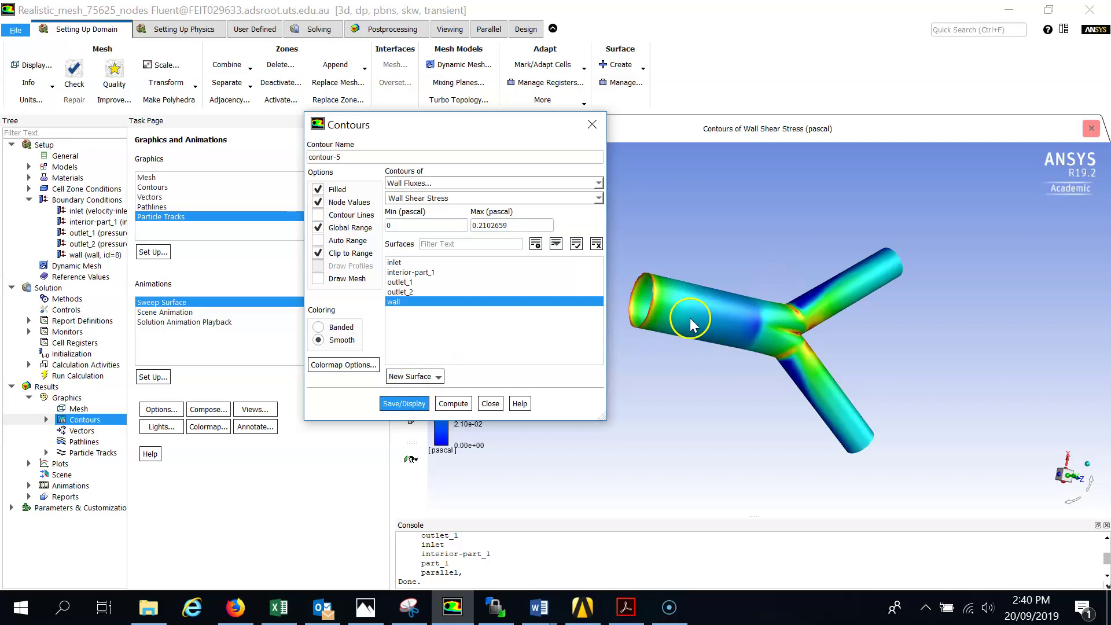
drag(692, 317, 763, 202)
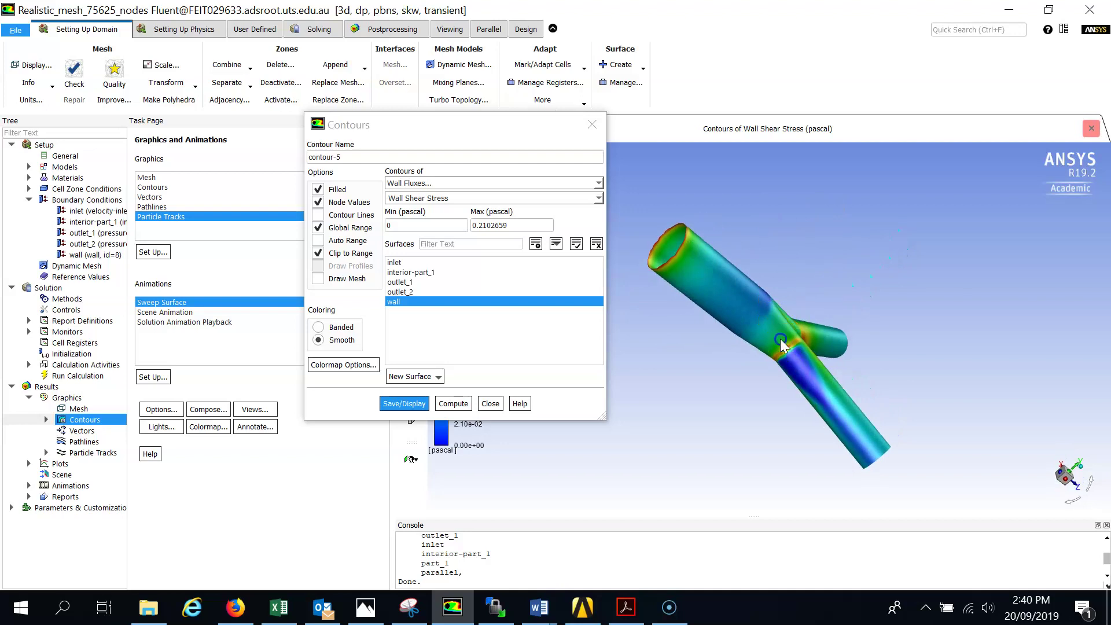
drag(781, 342, 663, 510)
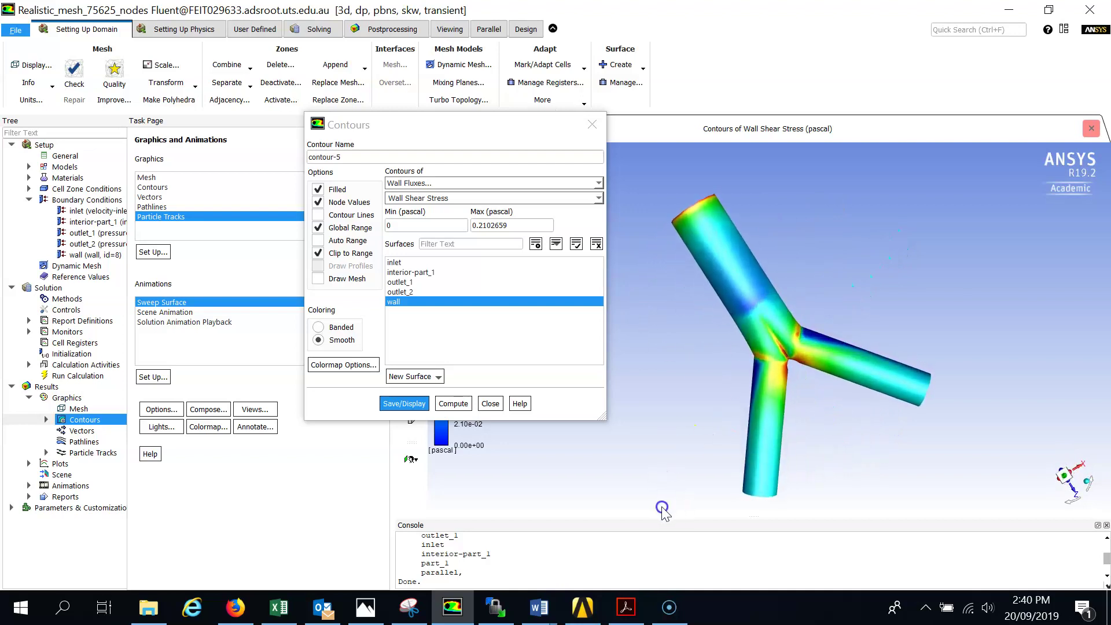
drag(831, 357, 926, 329)
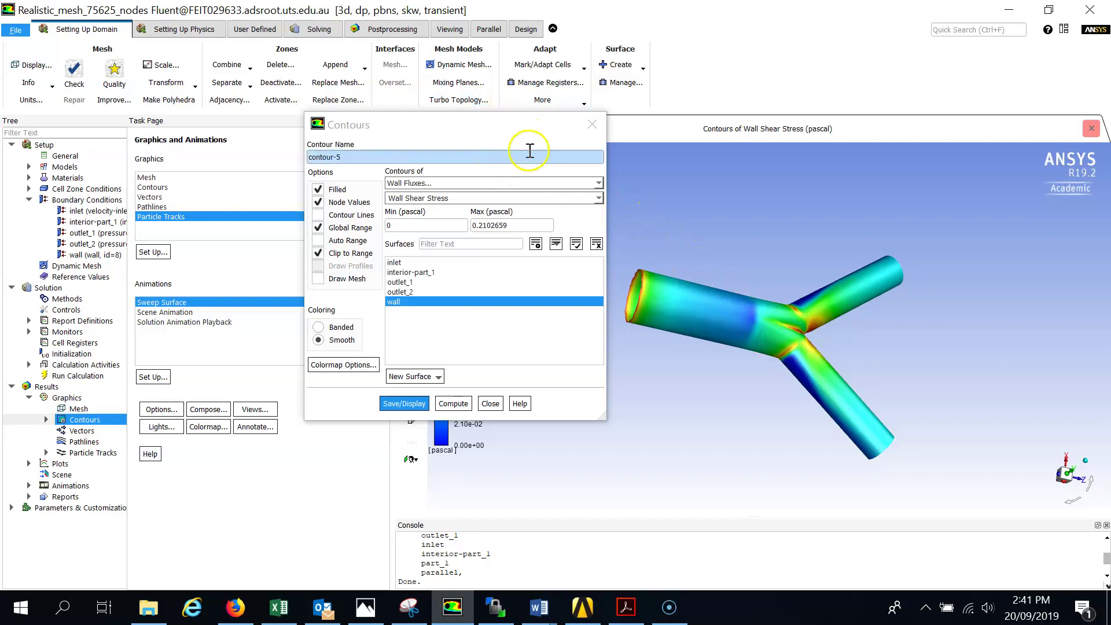
Close the contour settings and bring up Save Picture with colour JPEG, white background.
click(592, 133)
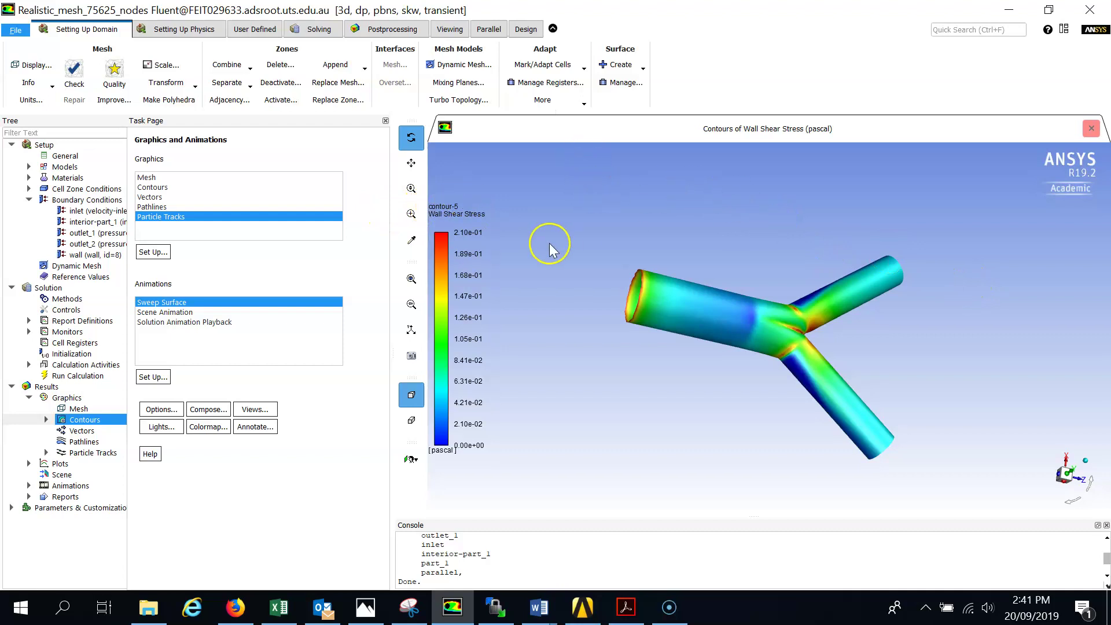
click(9, 33)
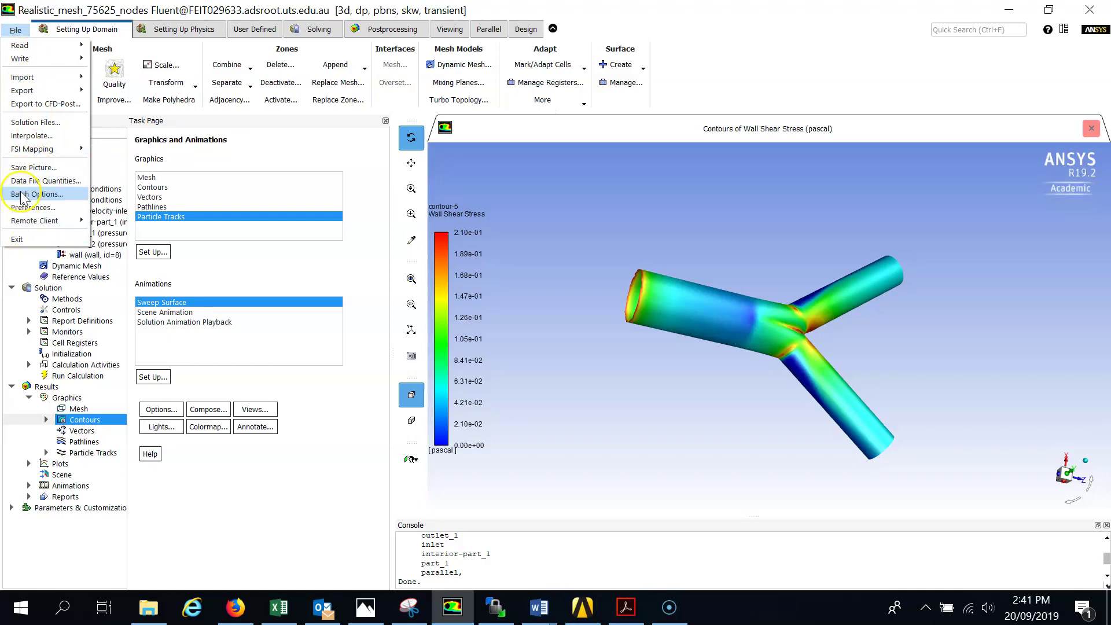
click(34, 167)
drag(657, 270, 507, 179)
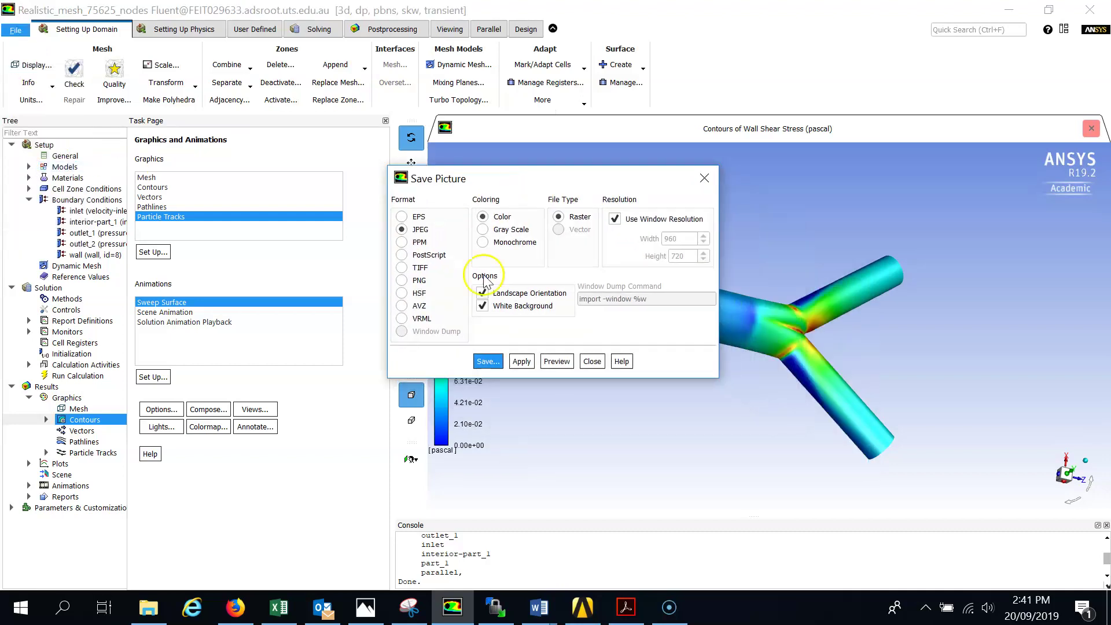
Try saving the picture to C:\Working Folder as Realistic_mesh_75625_nodes.jpg, which fails with a JPEG error.
click(489, 362)
click(412, 223)
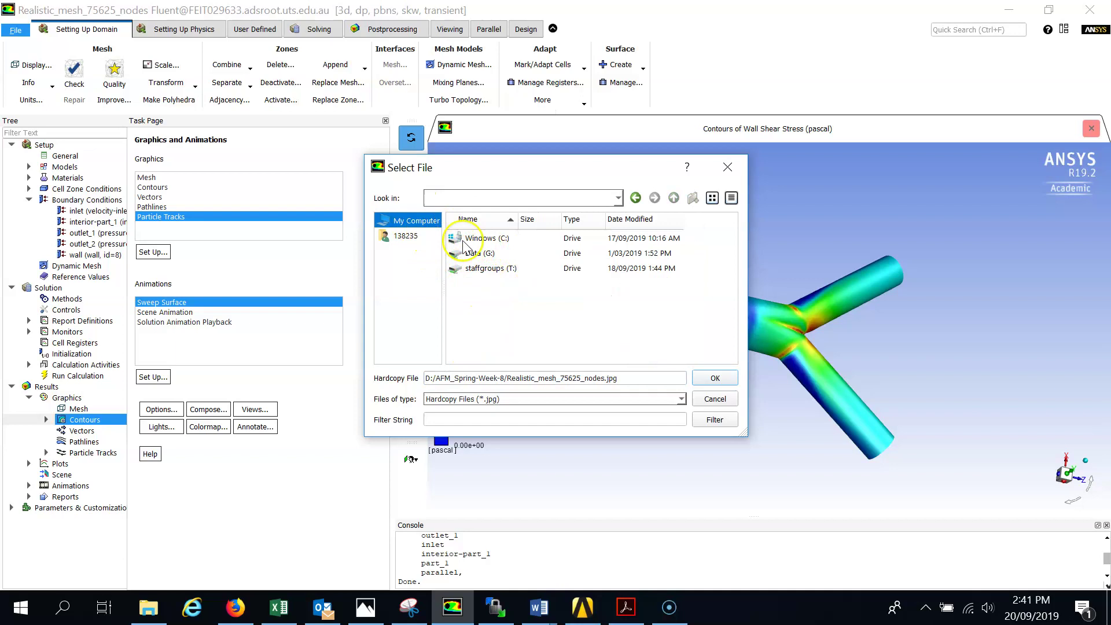
click(406, 223)
click(491, 289)
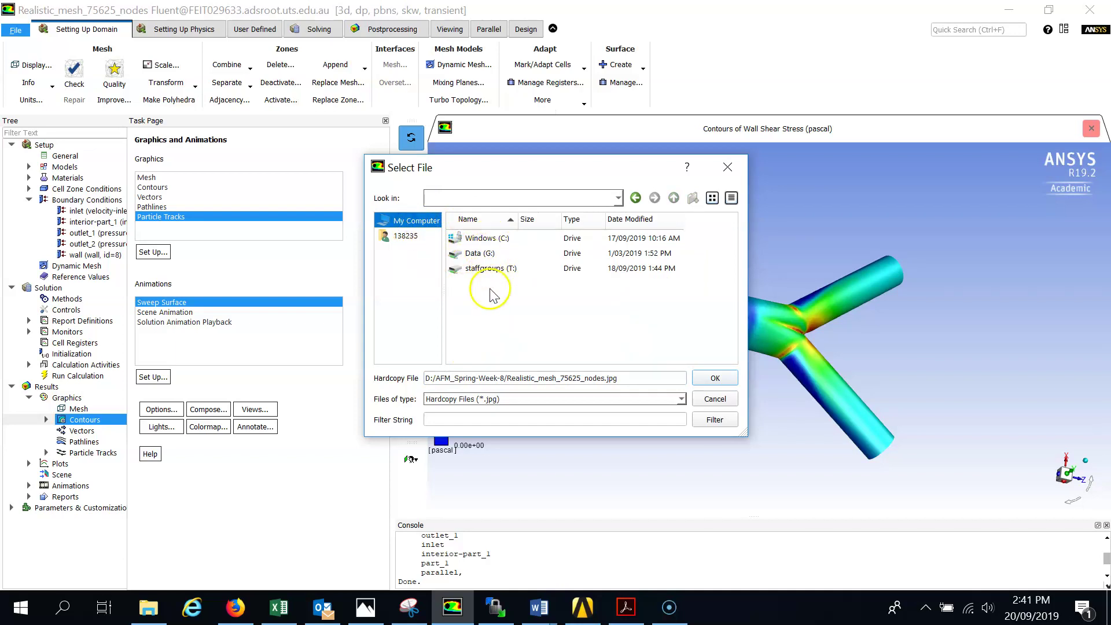
double_click(488, 238)
scroll(518, 301, down, 3)
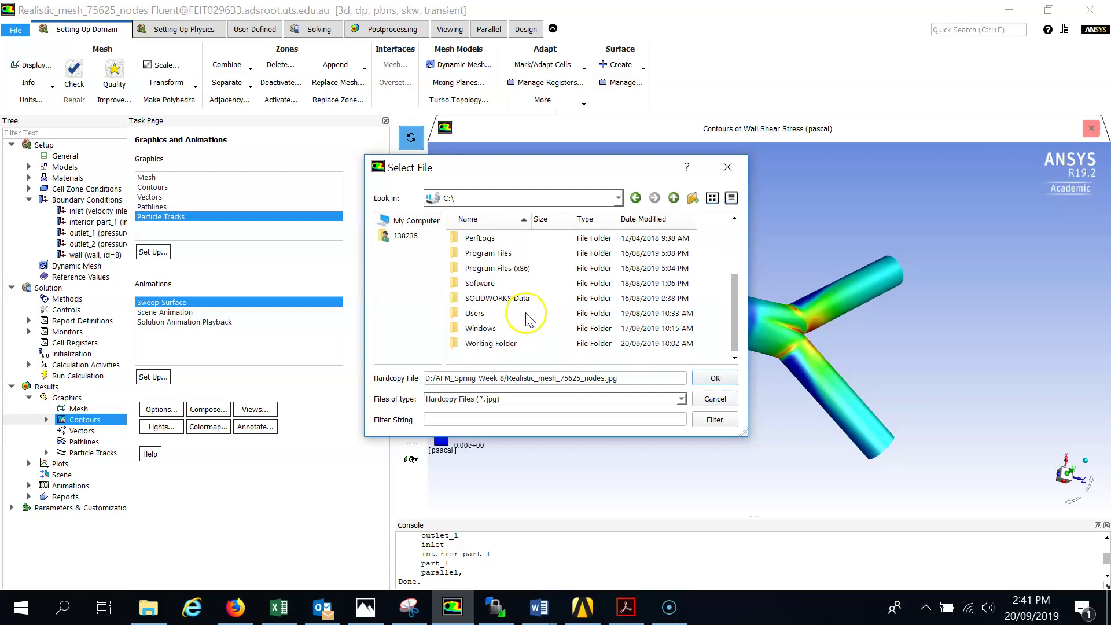
double_click(482, 345)
triple_click(631, 380)
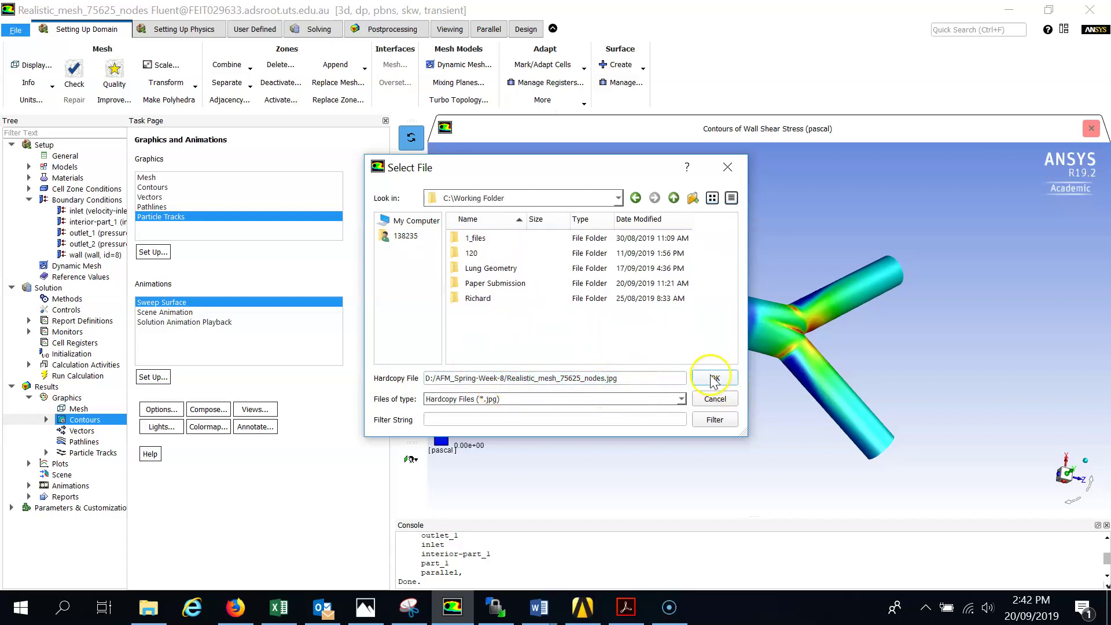
click(714, 378)
View C:\Working Folder in File Explorer sorted by date, newest first, then return to Fluent.
click(149, 607)
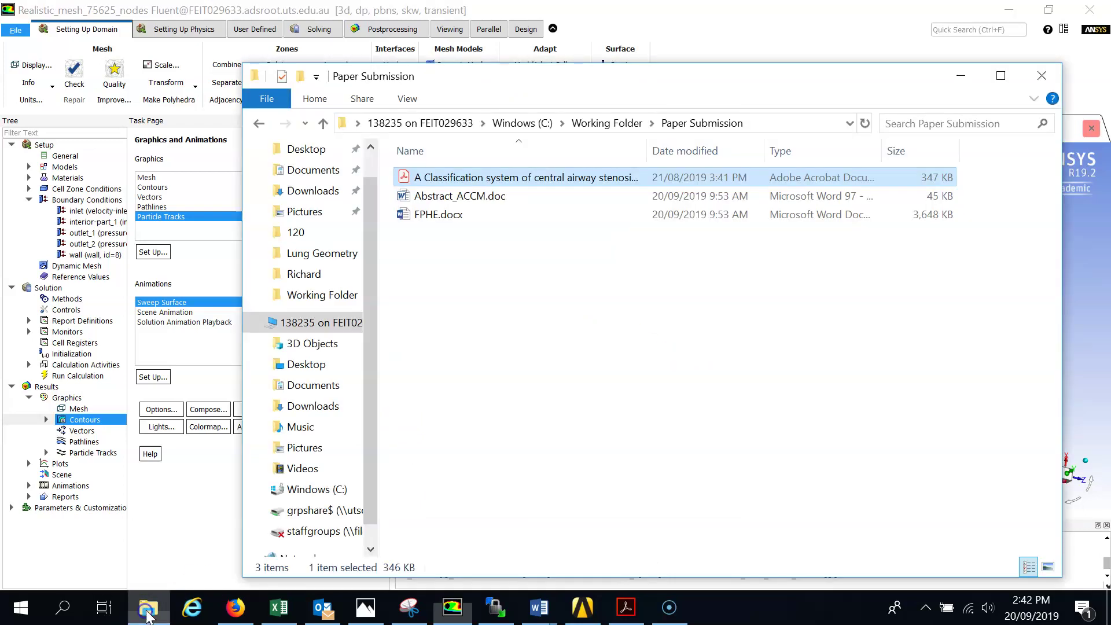
click(523, 123)
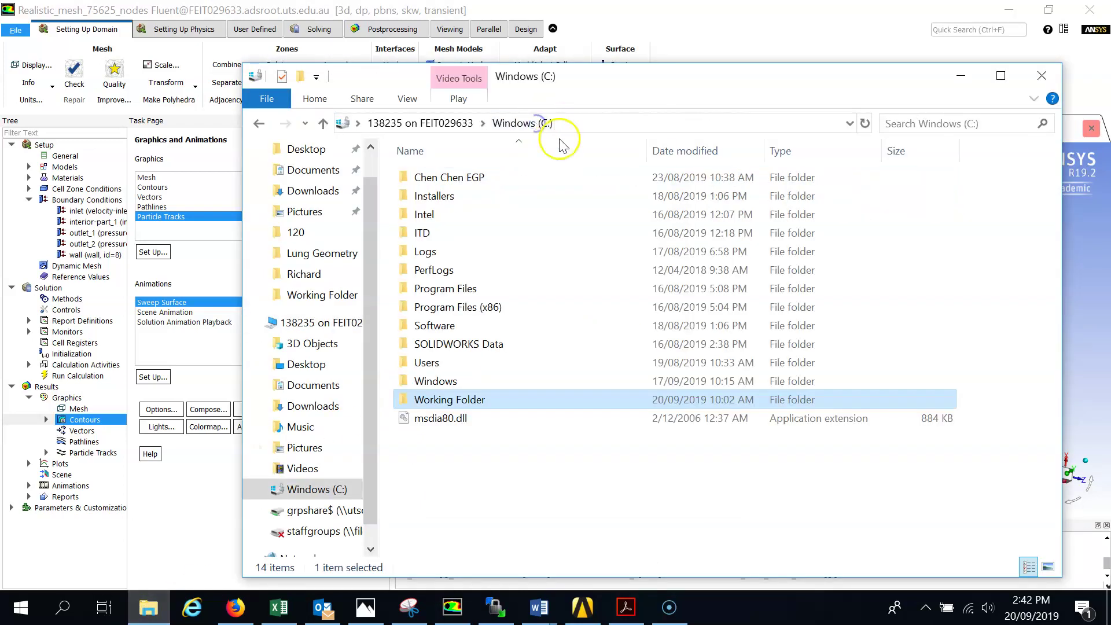
double_click(469, 405)
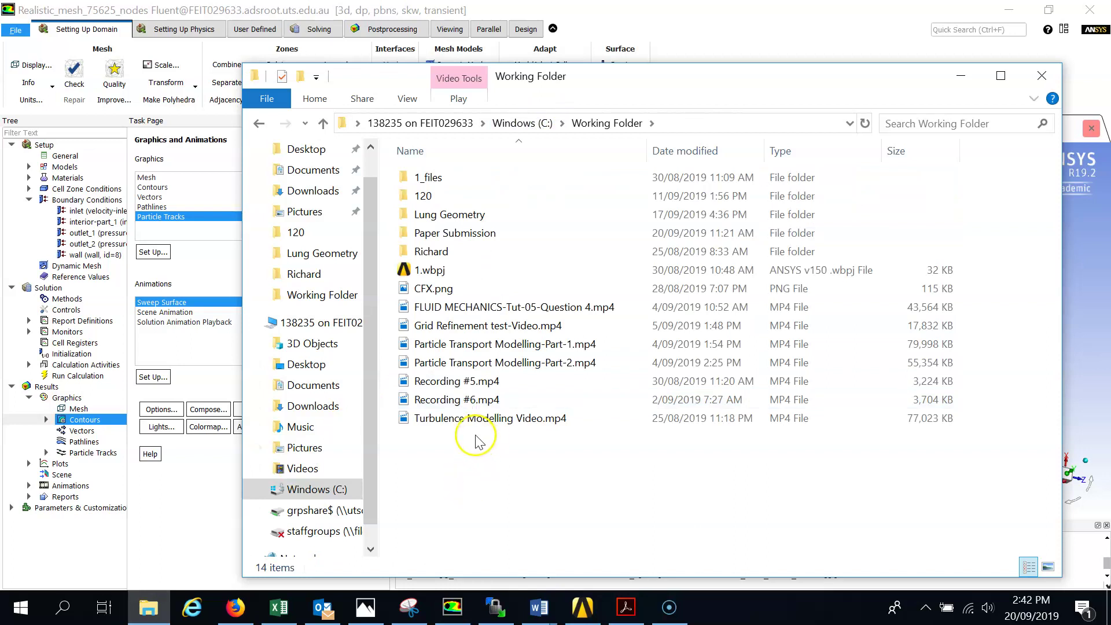
click(684, 151)
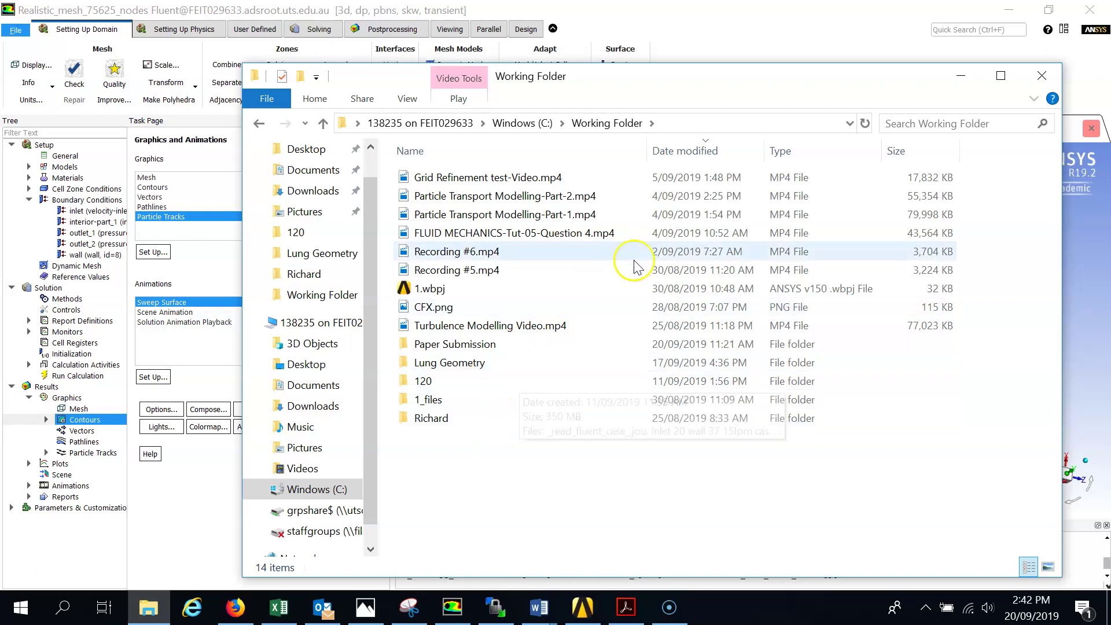
click(696, 151)
click(695, 149)
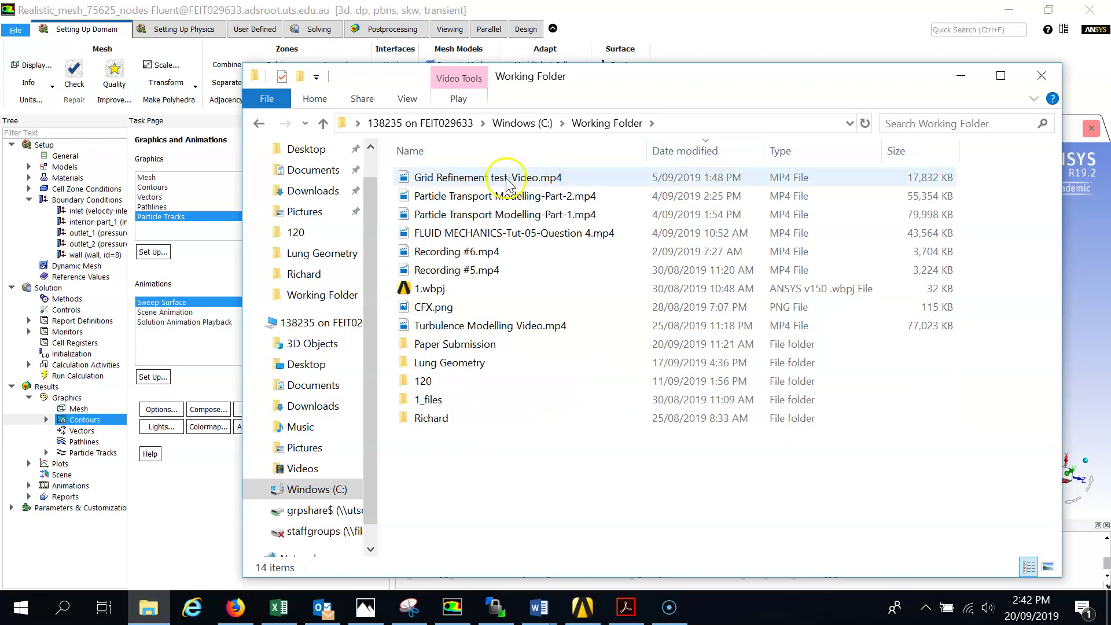
click(595, 32)
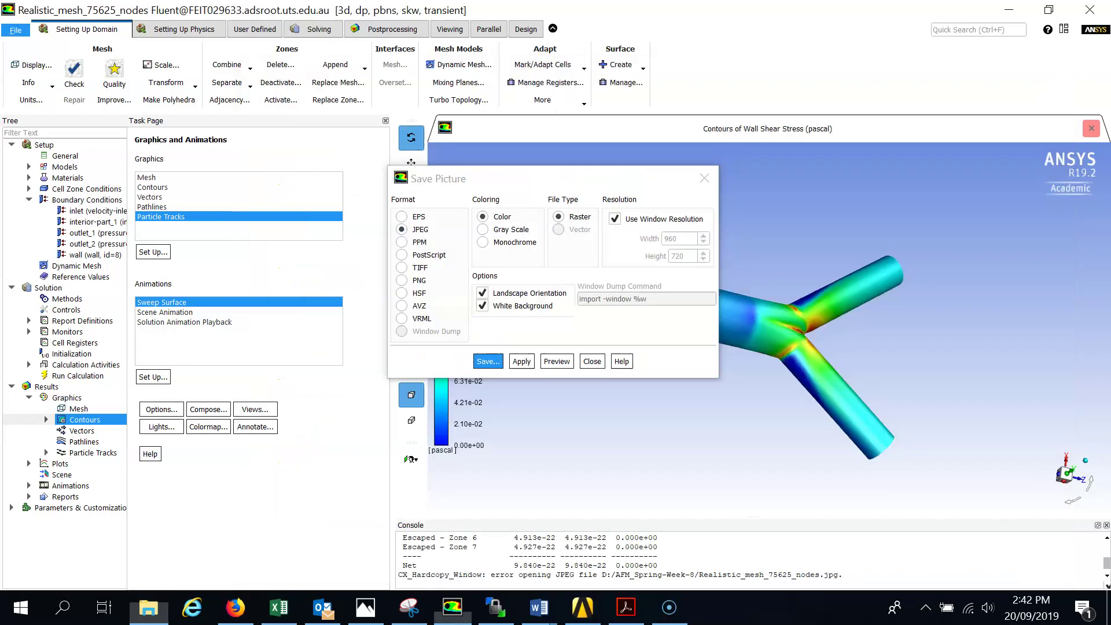
Browse to C:\Working Folder and clear the old Hardcopy File path.
click(488, 361)
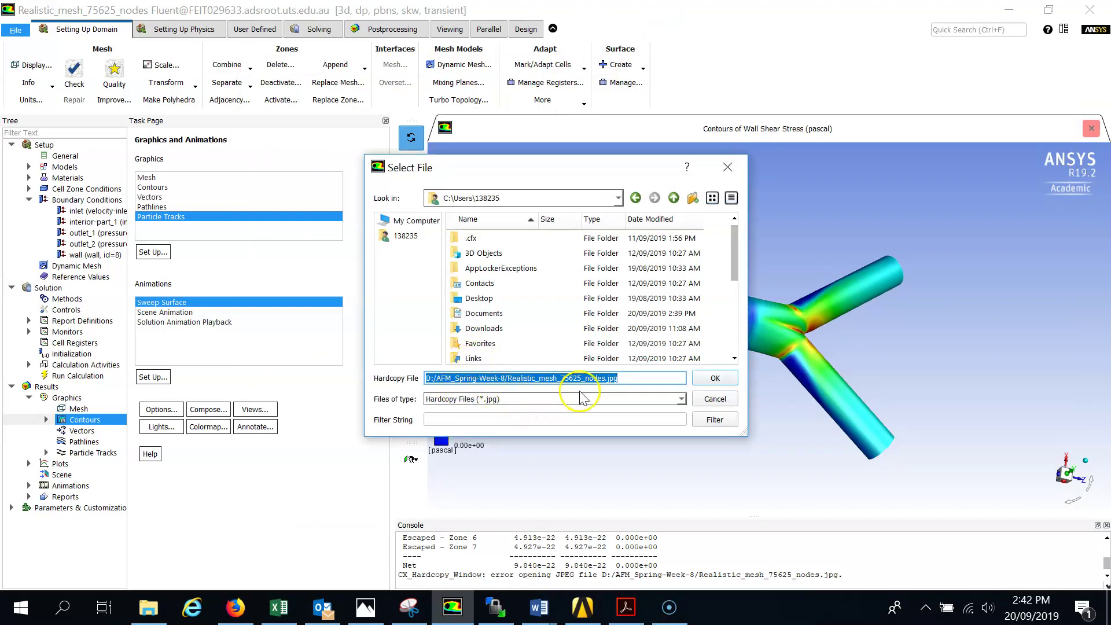
click(416, 222)
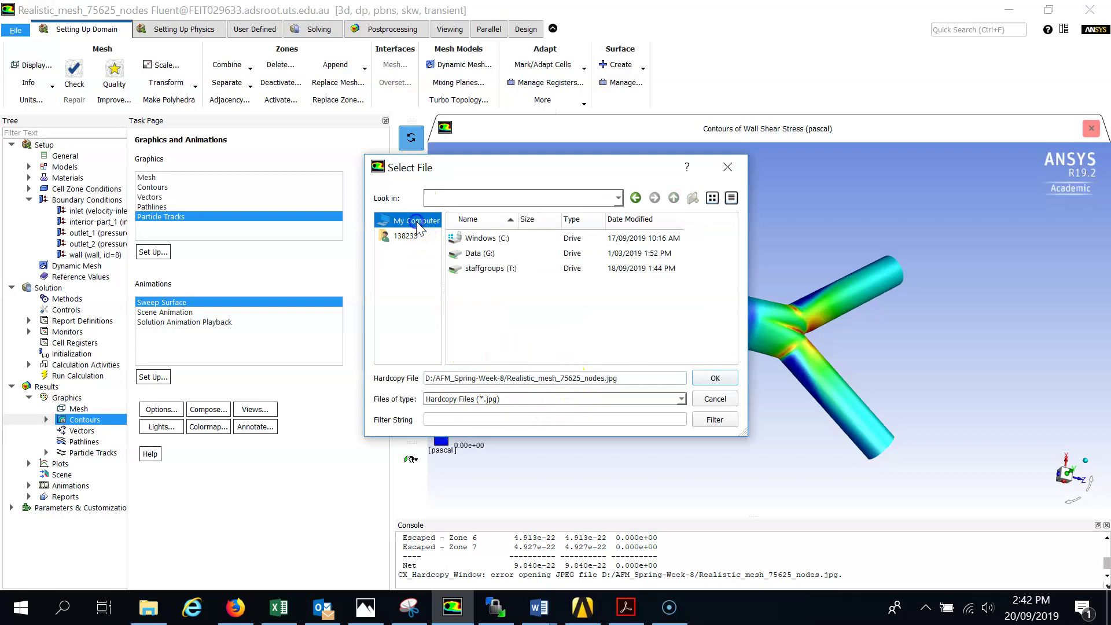
double_click(489, 238)
scroll(523, 279, down, 2)
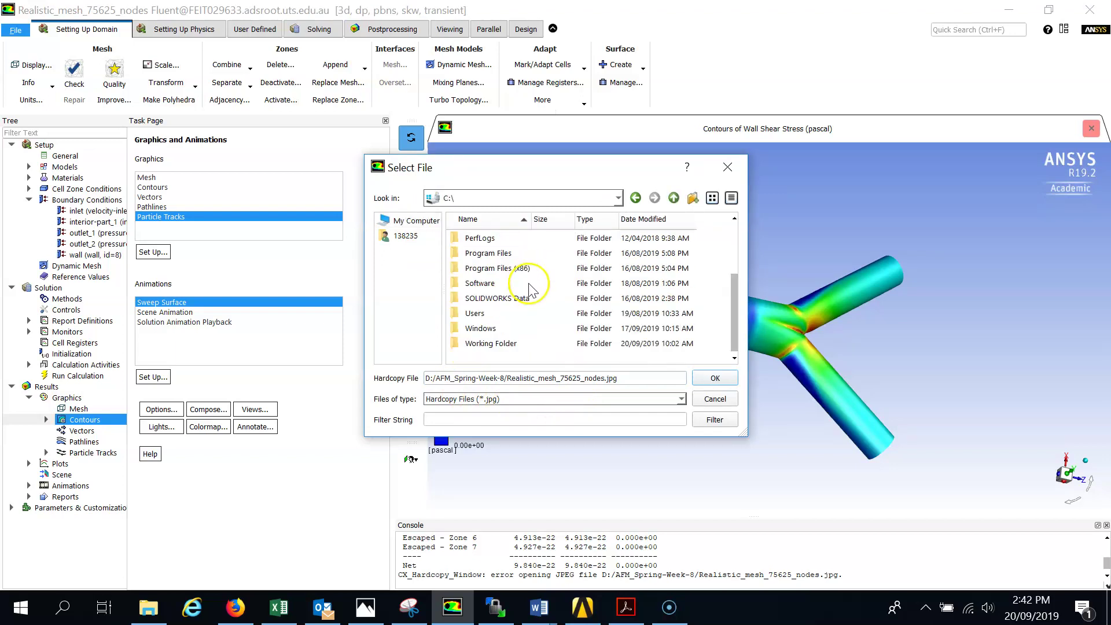
double_click(491, 344)
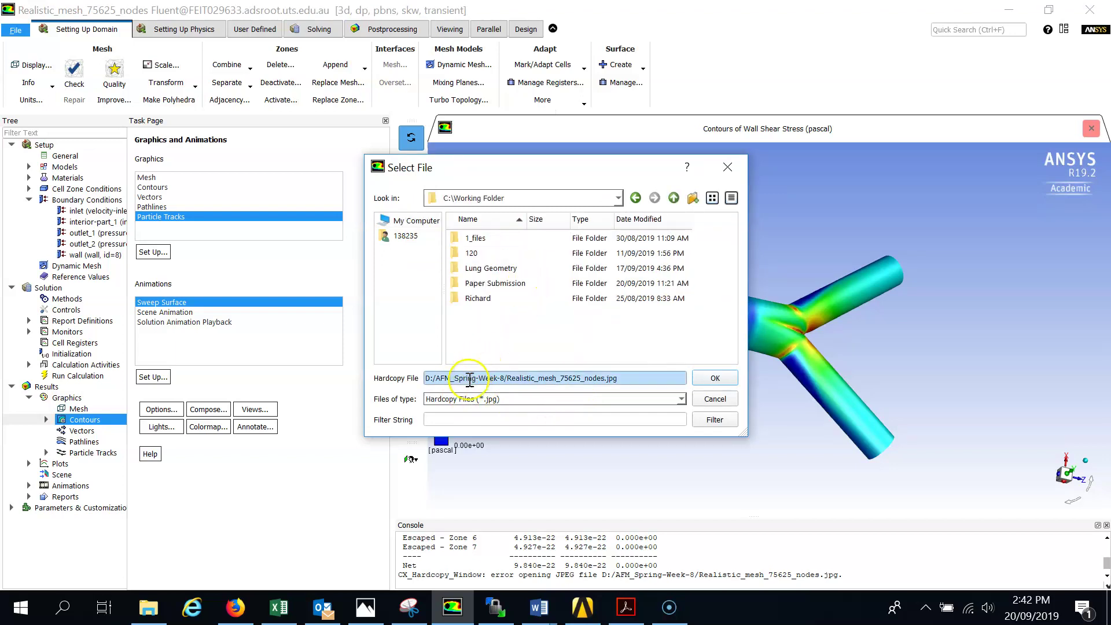
click(436, 388)
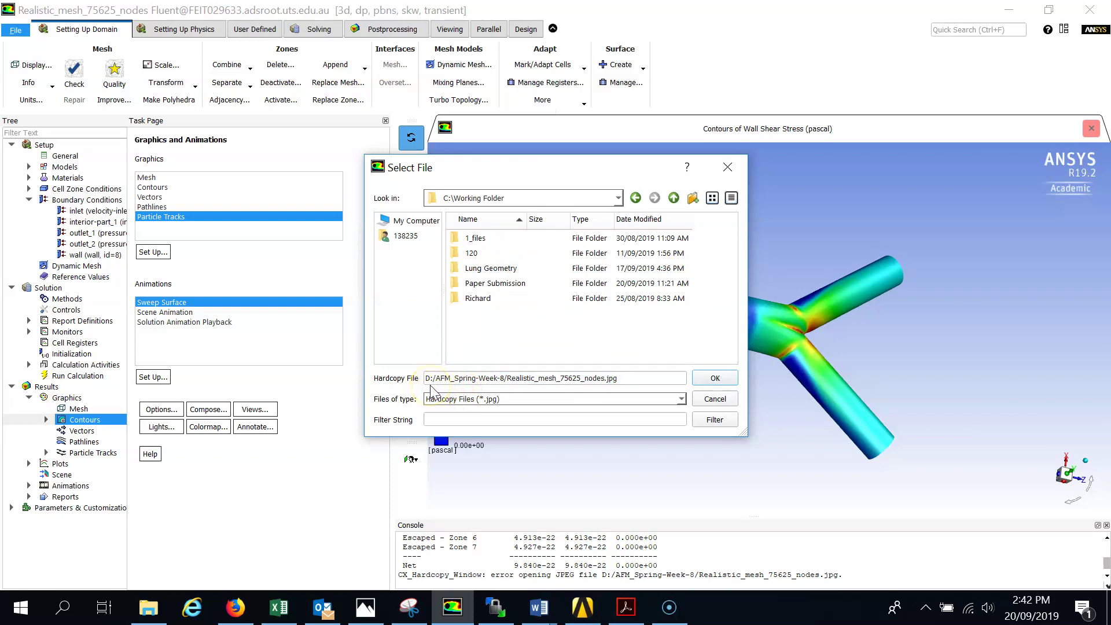
triple_click(441, 380)
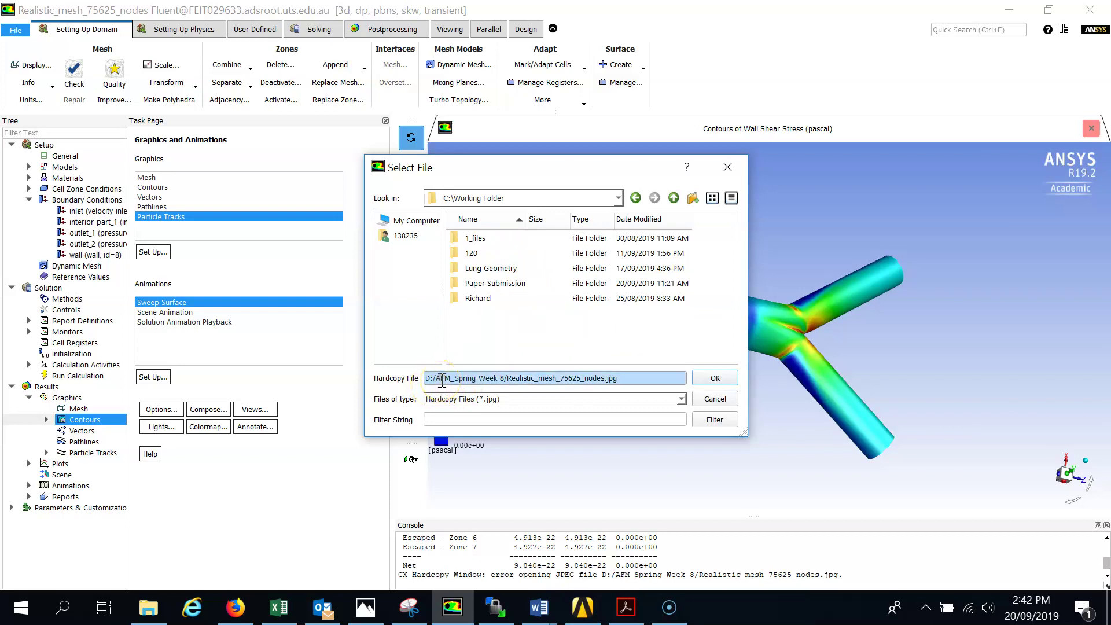
drag(671, 378, 429, 376)
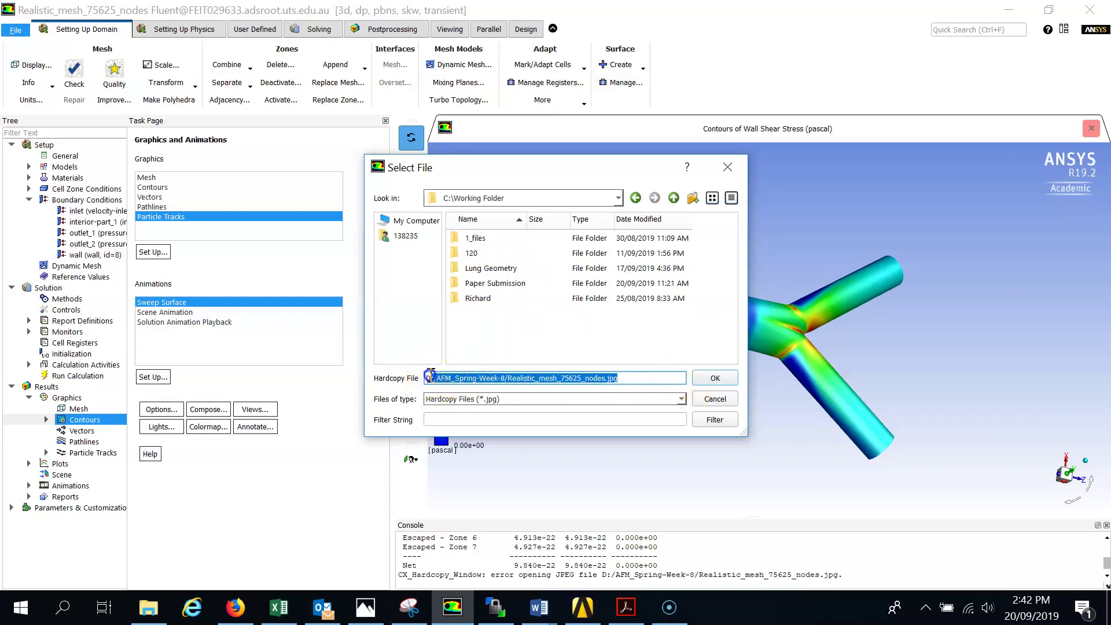
key(BackSpace)
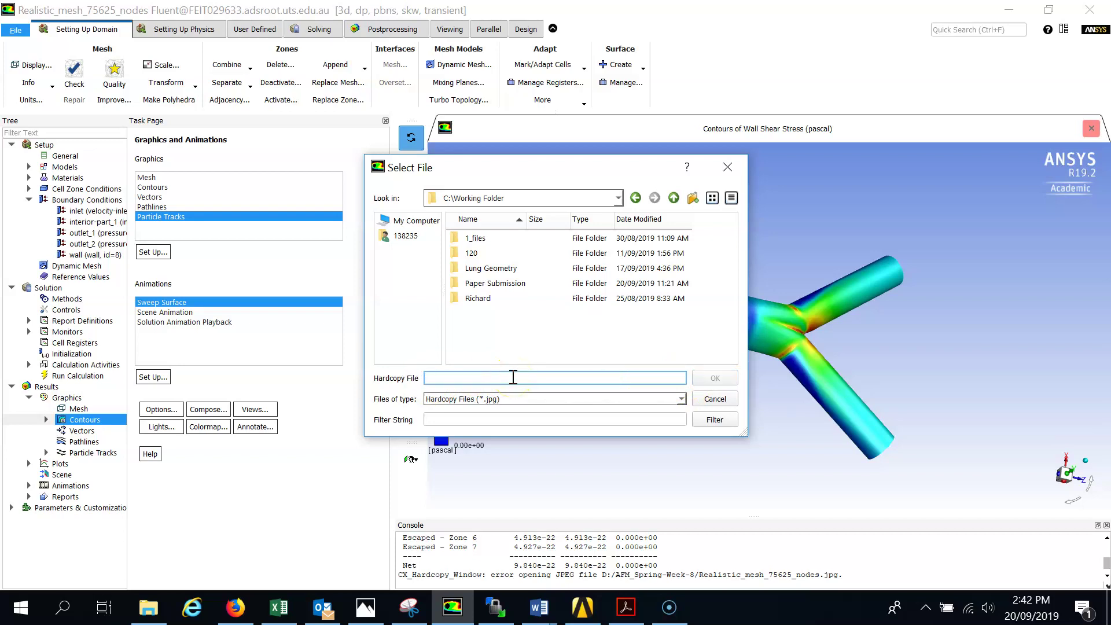
Save the picture as 1.jpg in C:\Working Folder and open it from File Explorer.
click(505, 338)
click(418, 220)
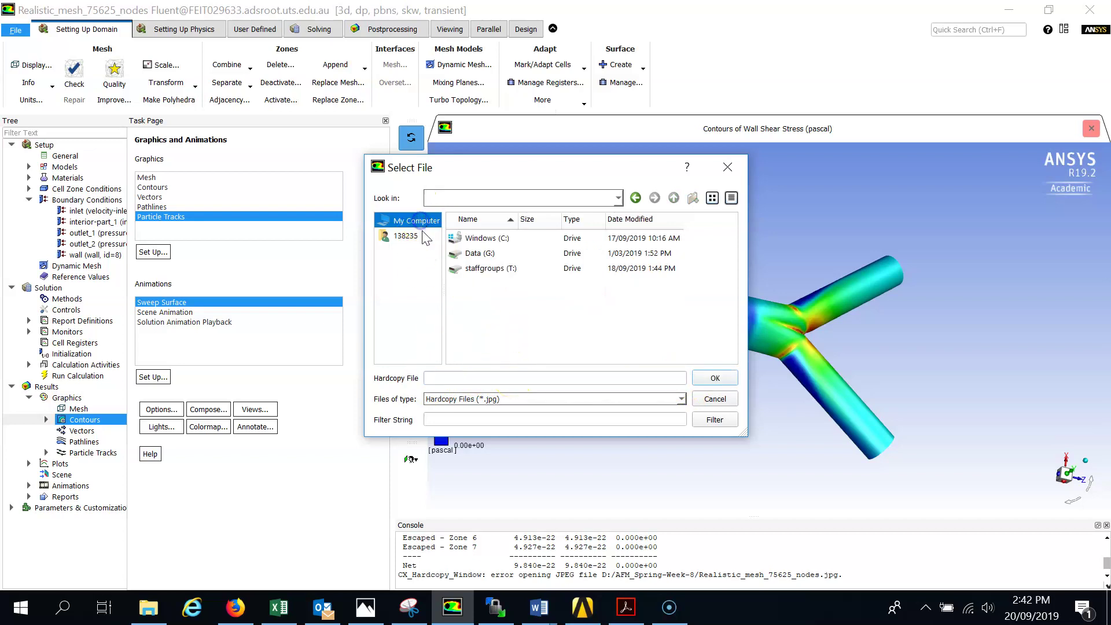
double_click(498, 237)
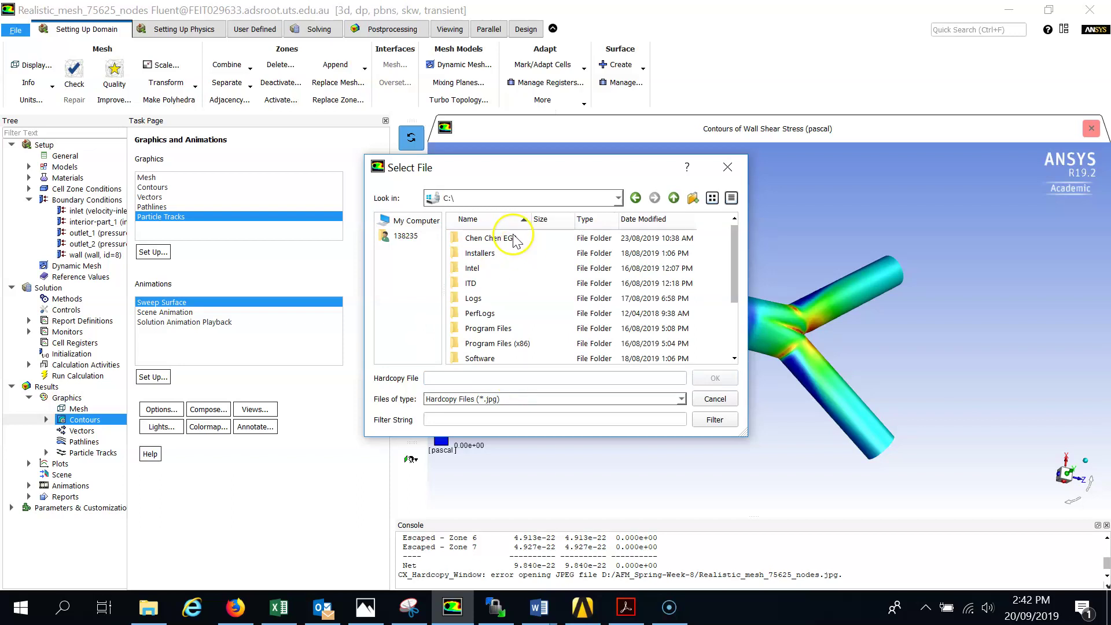
scroll(527, 292, down, 2)
double_click(491, 341)
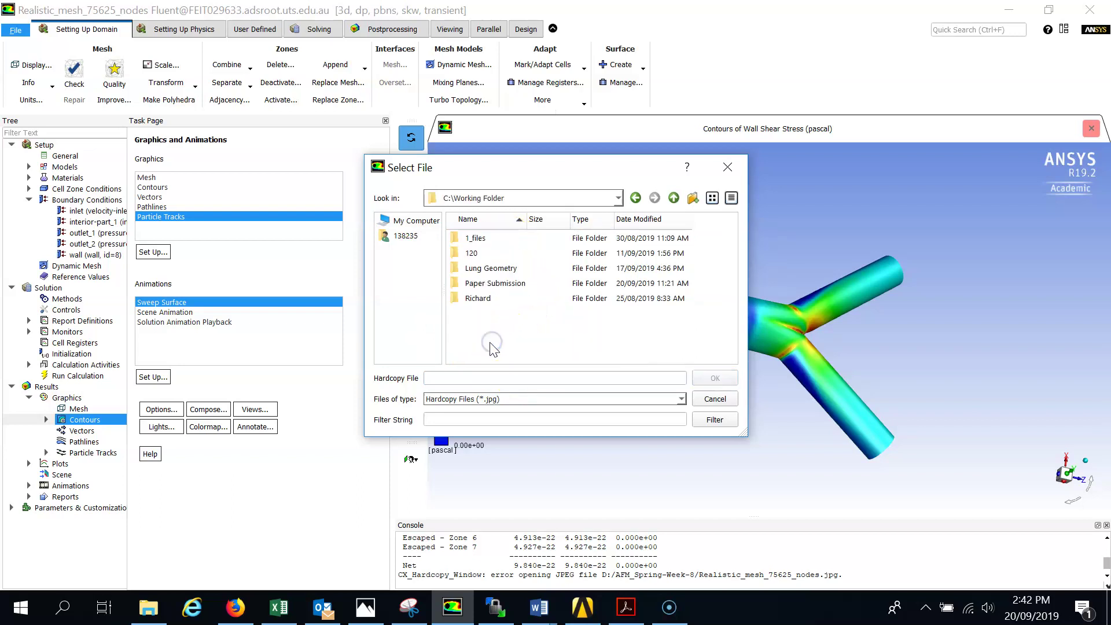
click(481, 332)
click(454, 377)
text(1)
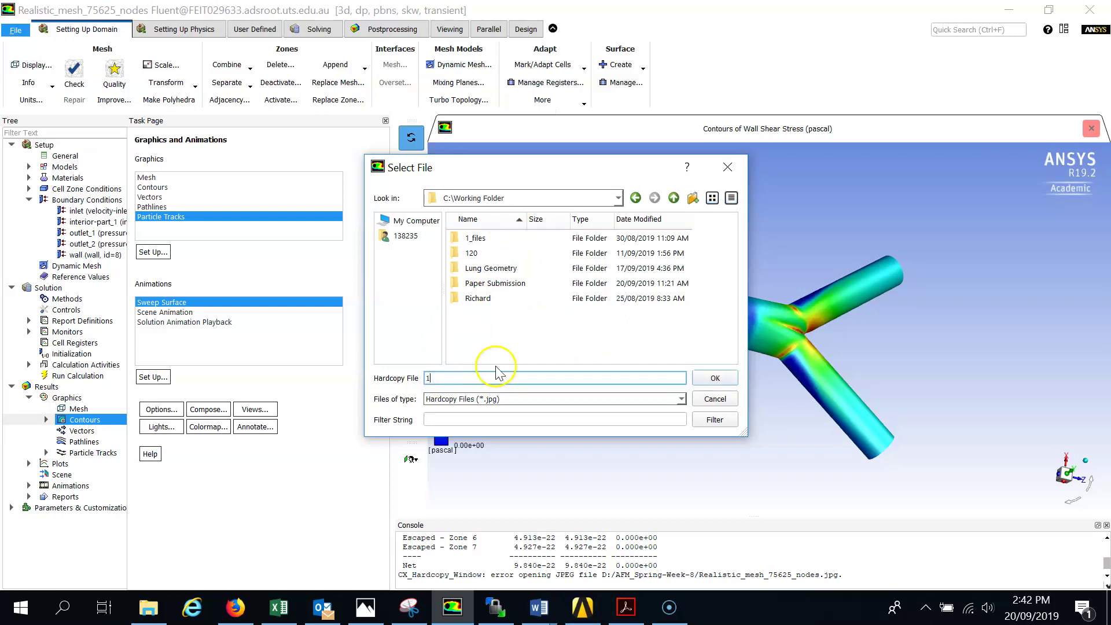
click(715, 378)
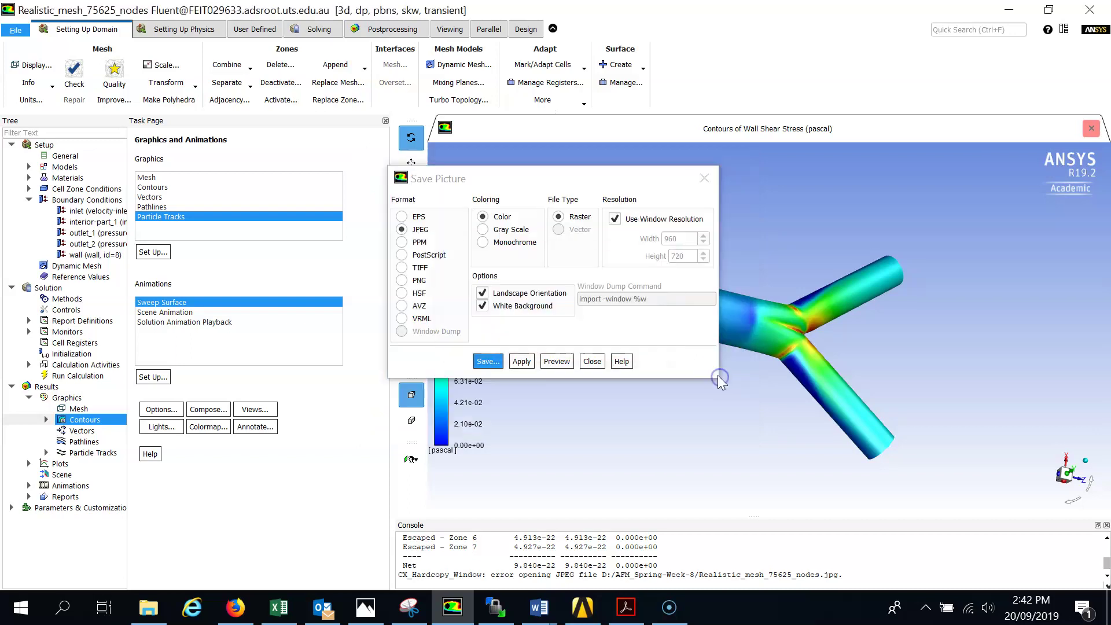
click(148, 607)
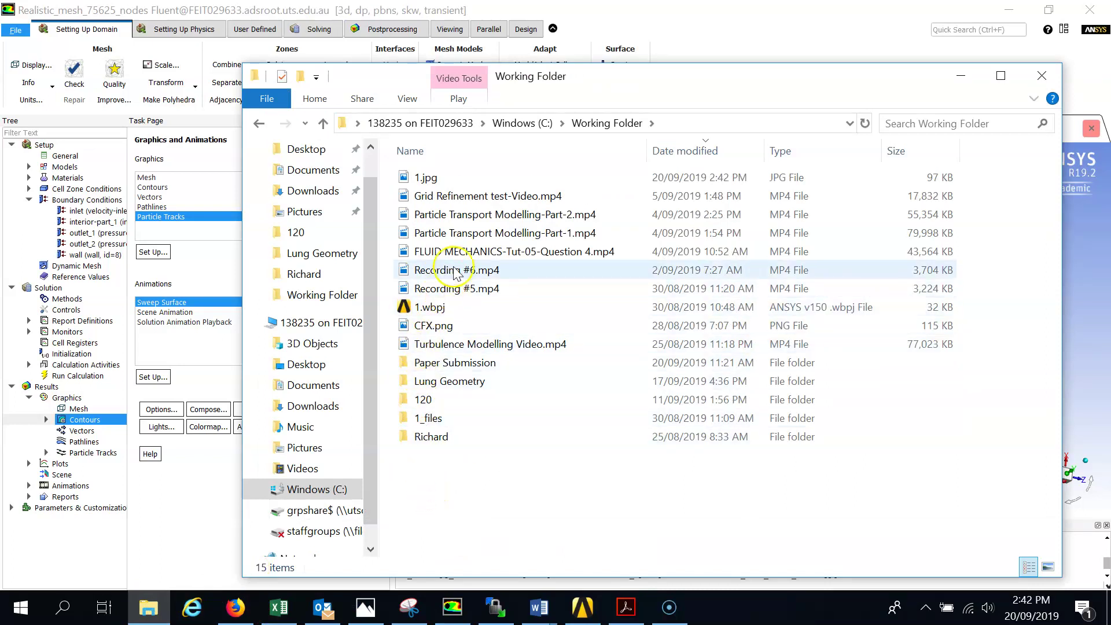
double_click(455, 178)
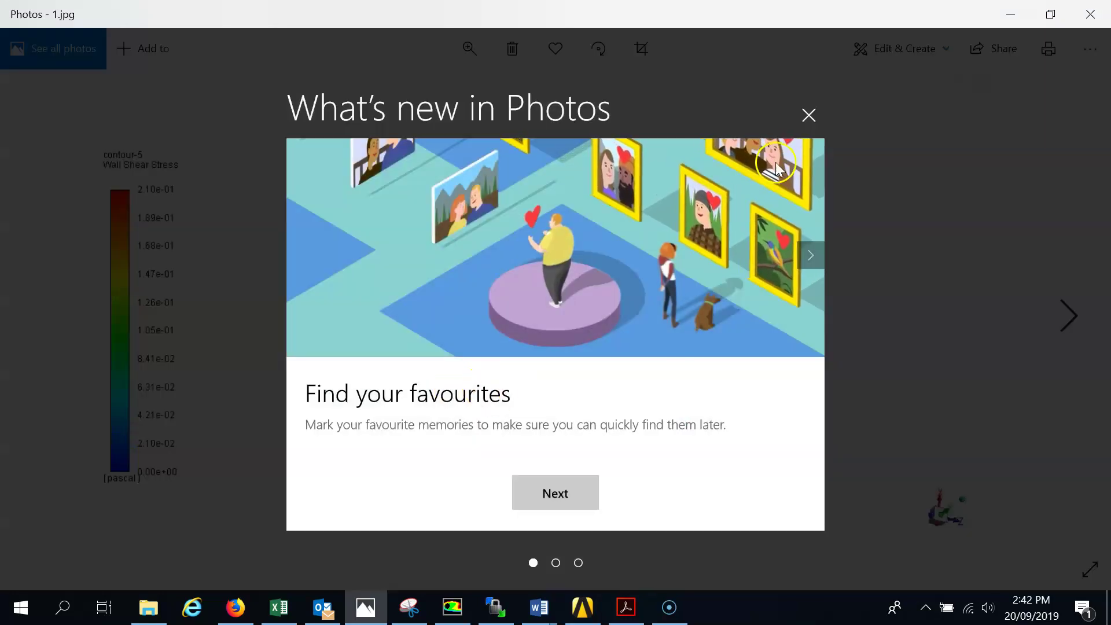
Dismiss the Photos popup, review 1.jpg, close Photos and the Save Picture dialog.
click(807, 118)
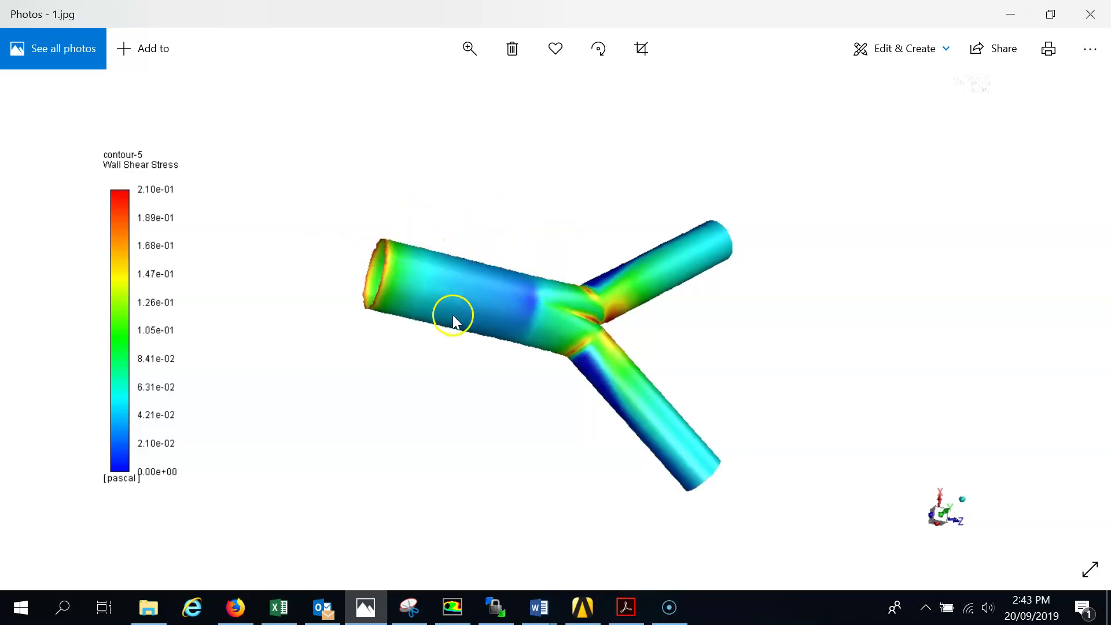
click(1090, 14)
click(713, 30)
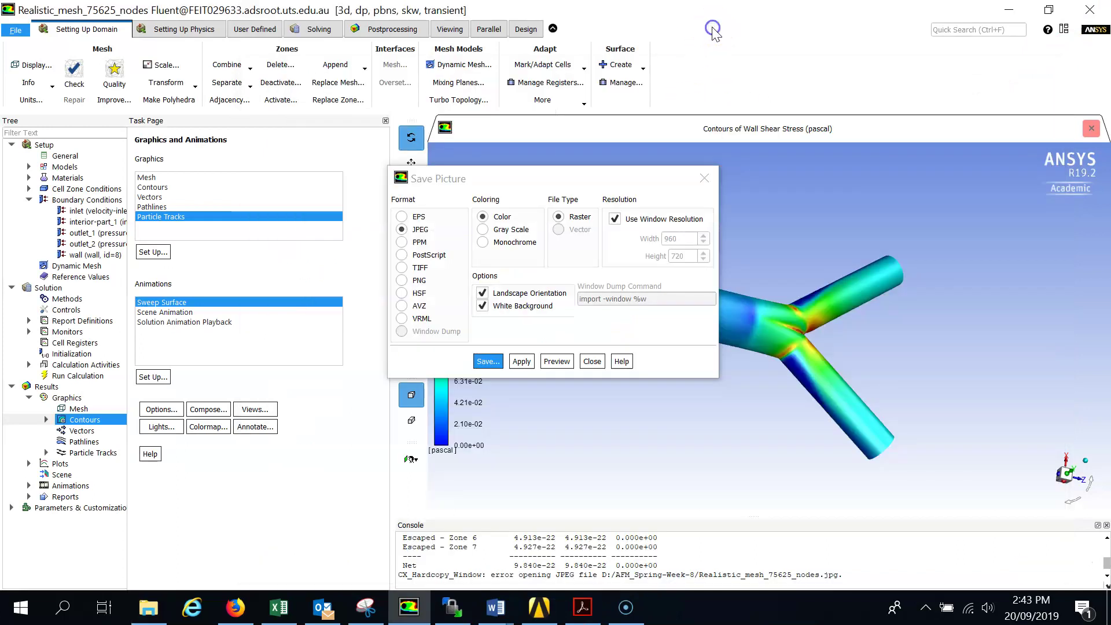
click(704, 179)
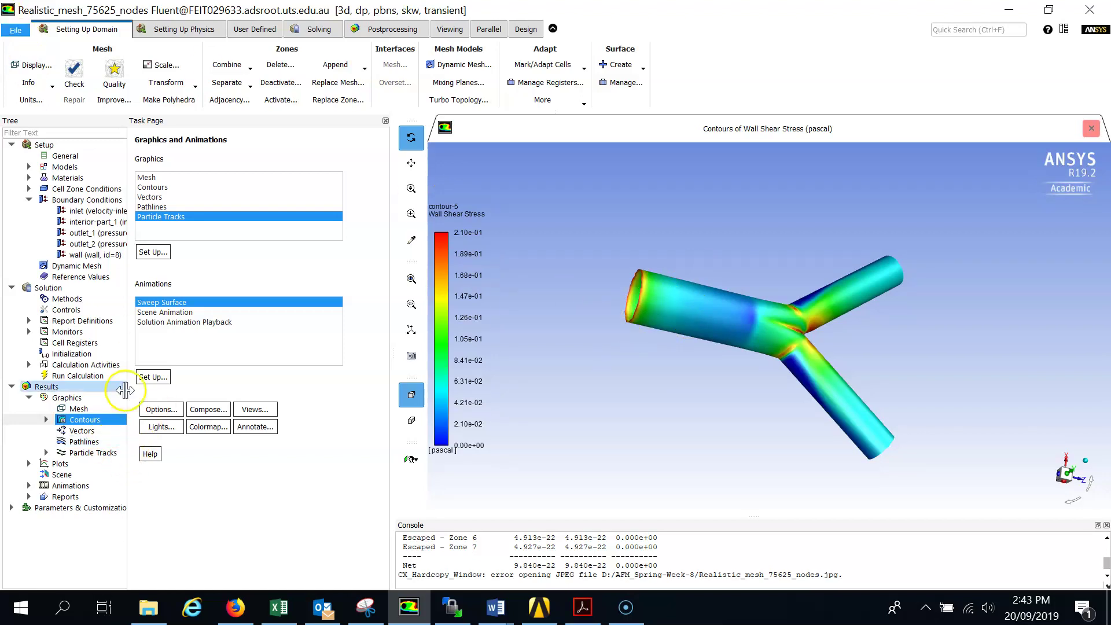
Create contour-6 of Turbulence > Turbulent Intensity on the wall surface and display it.
double_click(81, 420)
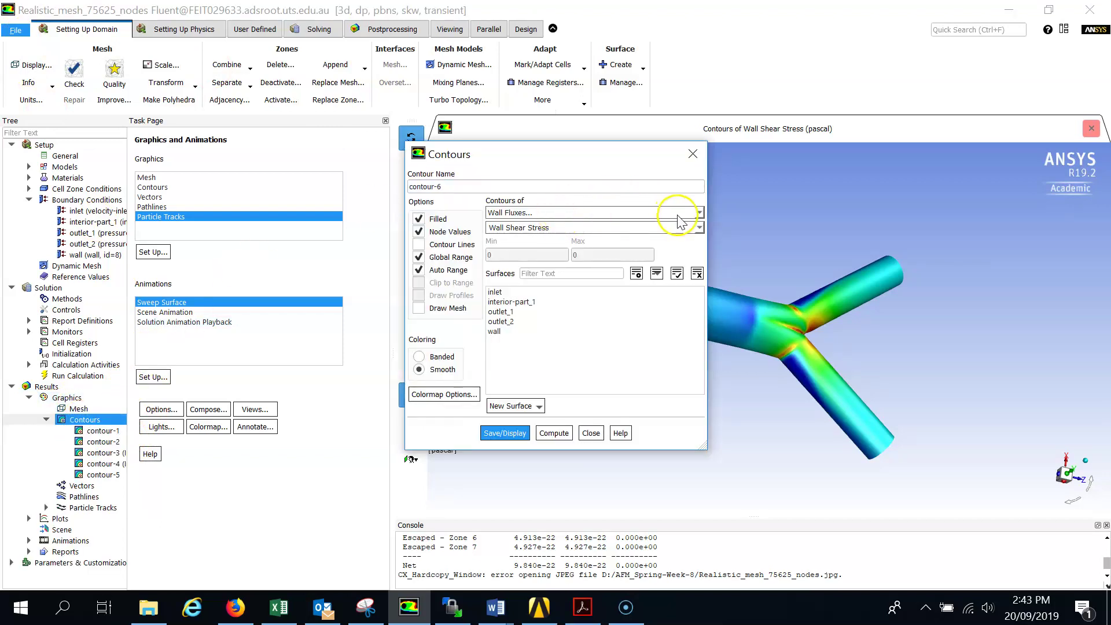
click(698, 212)
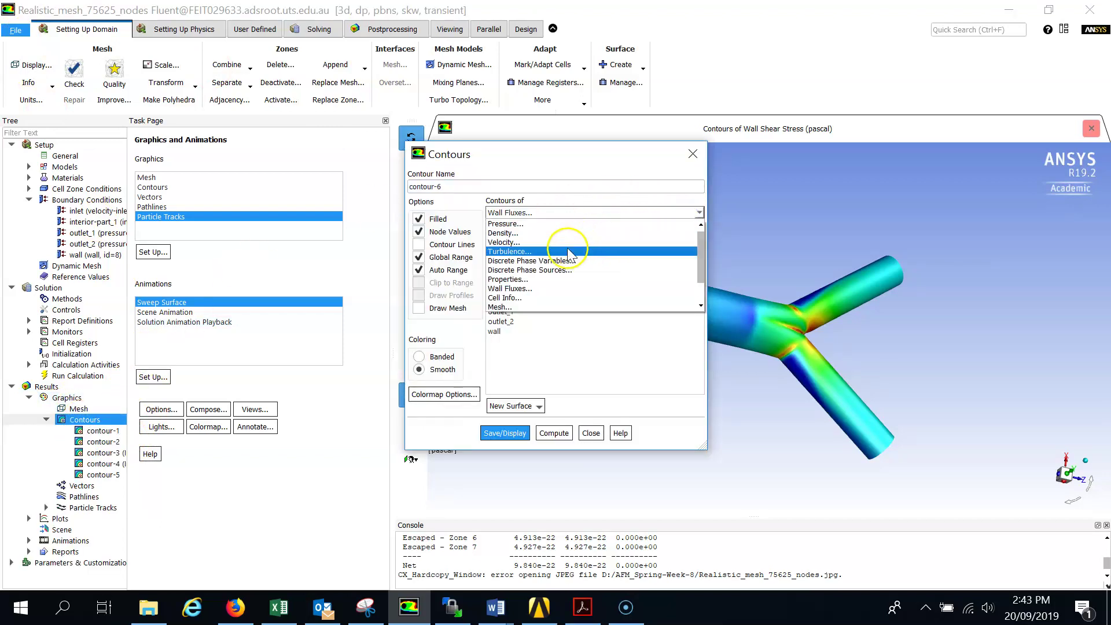
click(509, 251)
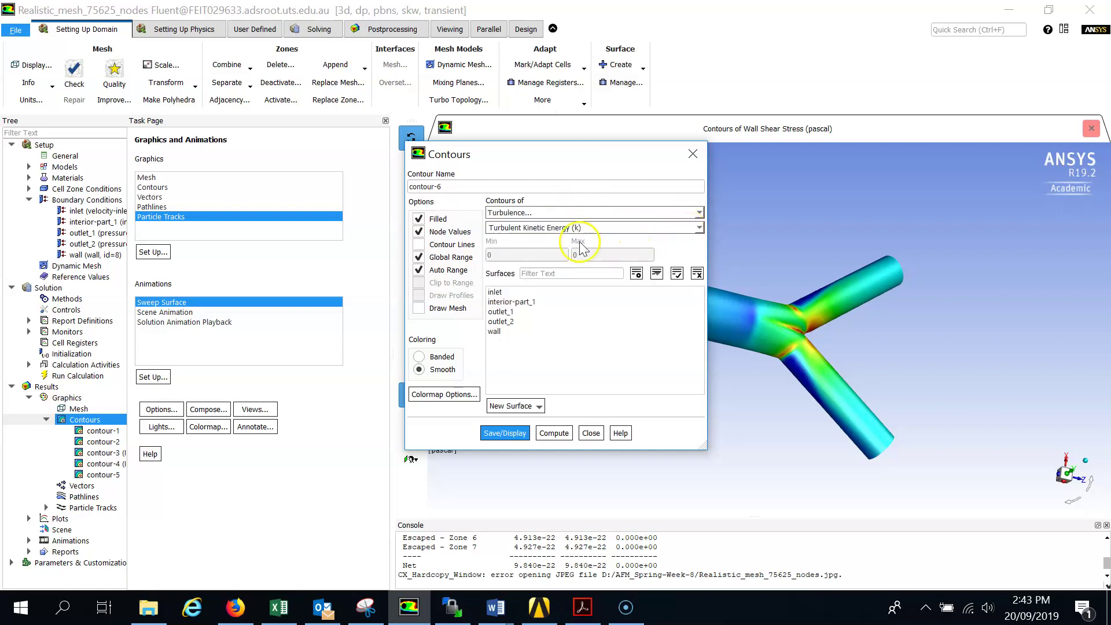
click(700, 226)
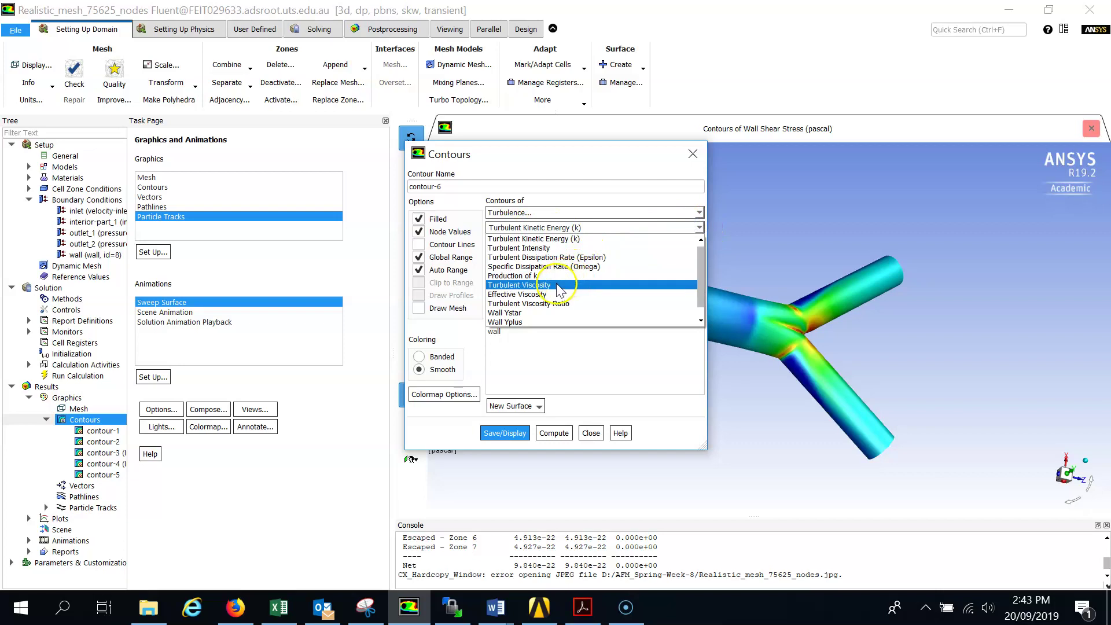
click(564, 248)
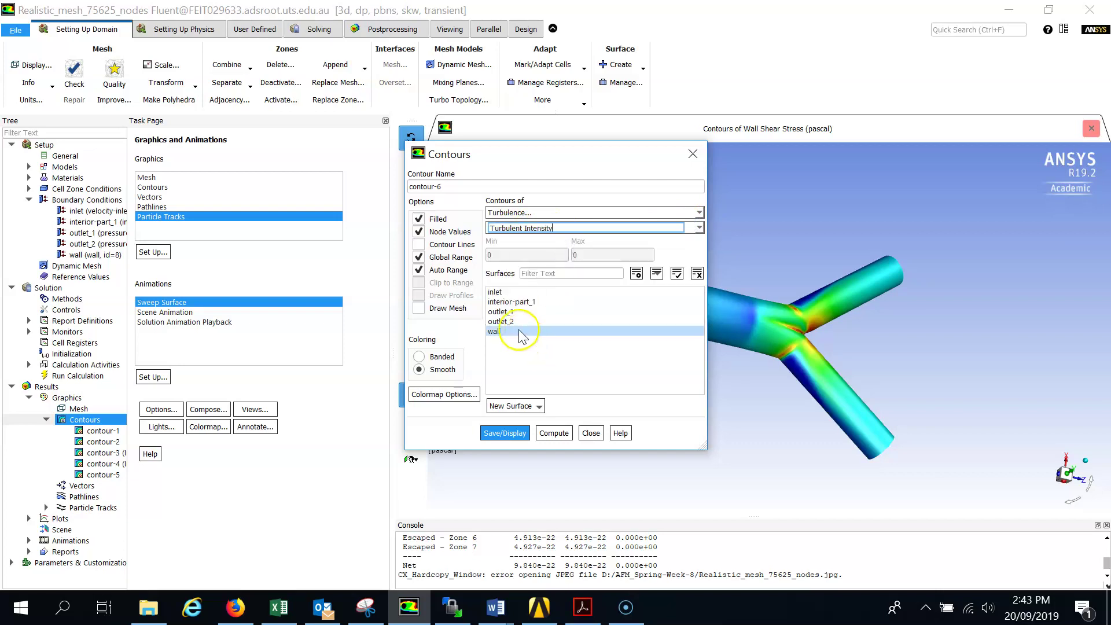
click(497, 331)
drag(501, 152, 226, 122)
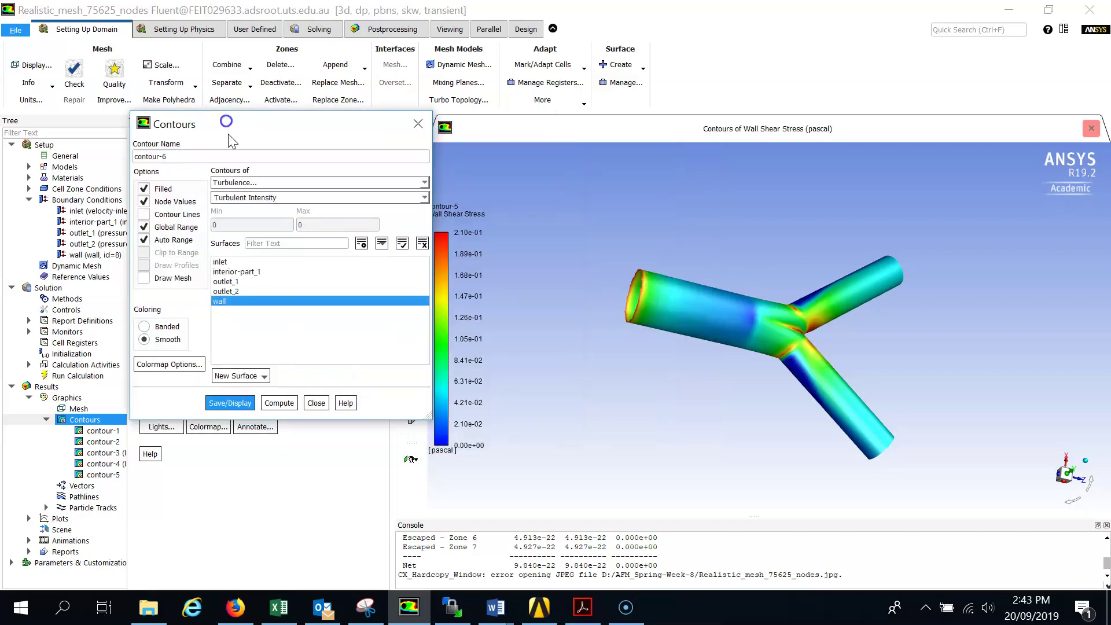
click(230, 402)
drag(717, 290, 597, 377)
Turn off Auto Range and redraw the turbulent intensity contour with a 2% maximum.
click(462, 237)
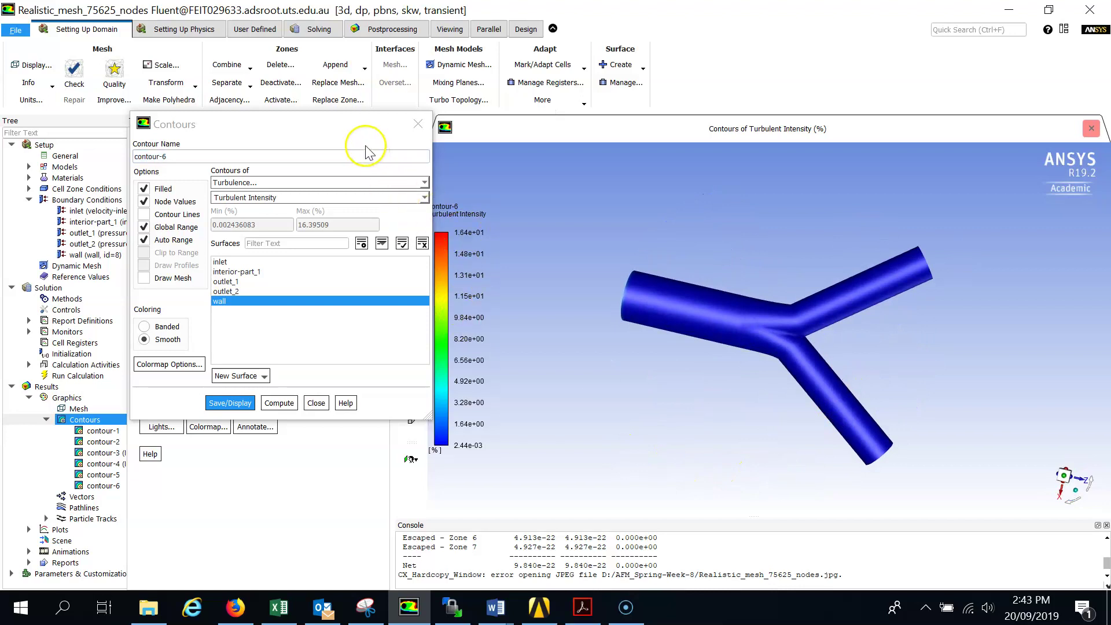
drag(364, 123, 288, 131)
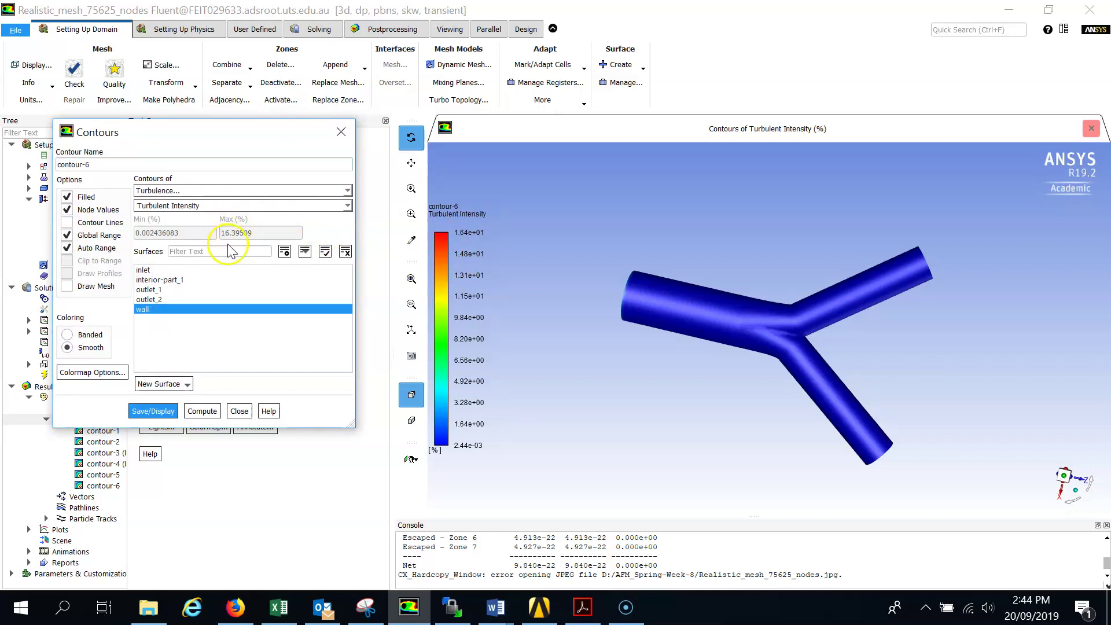
mouse_move(659, 300)
mouse_down()
mouse_move(753, 338)
mouse_move(846, 328)
mouse_move(774, 320)
mouse_move(583, 355)
mouse_move(776, 327)
mouse_up()
drag(177, 137, 269, 105)
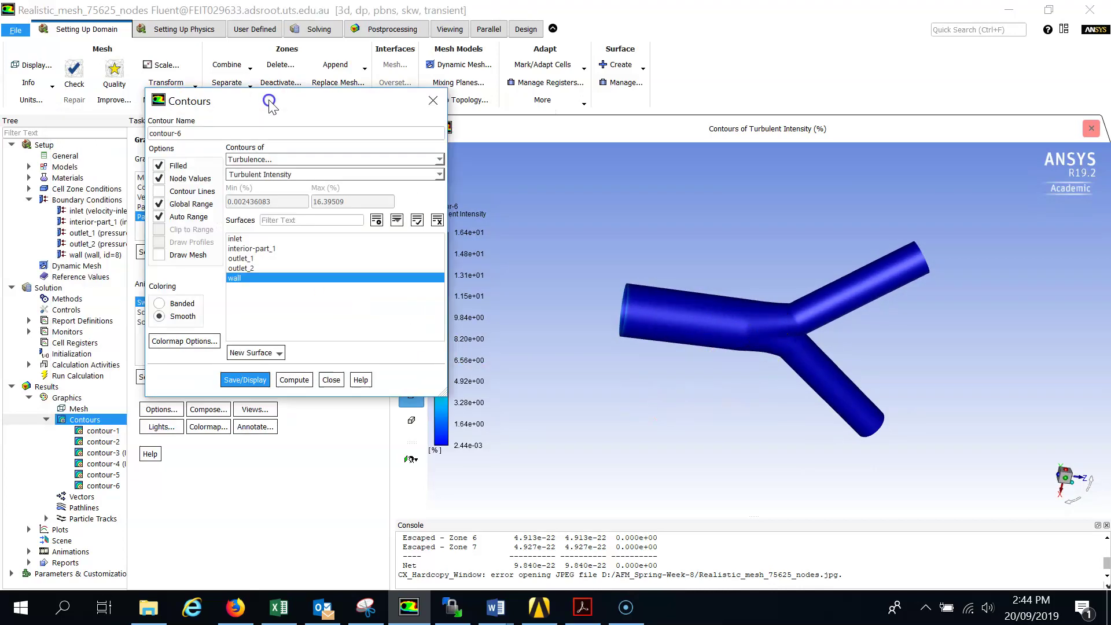
click(159, 217)
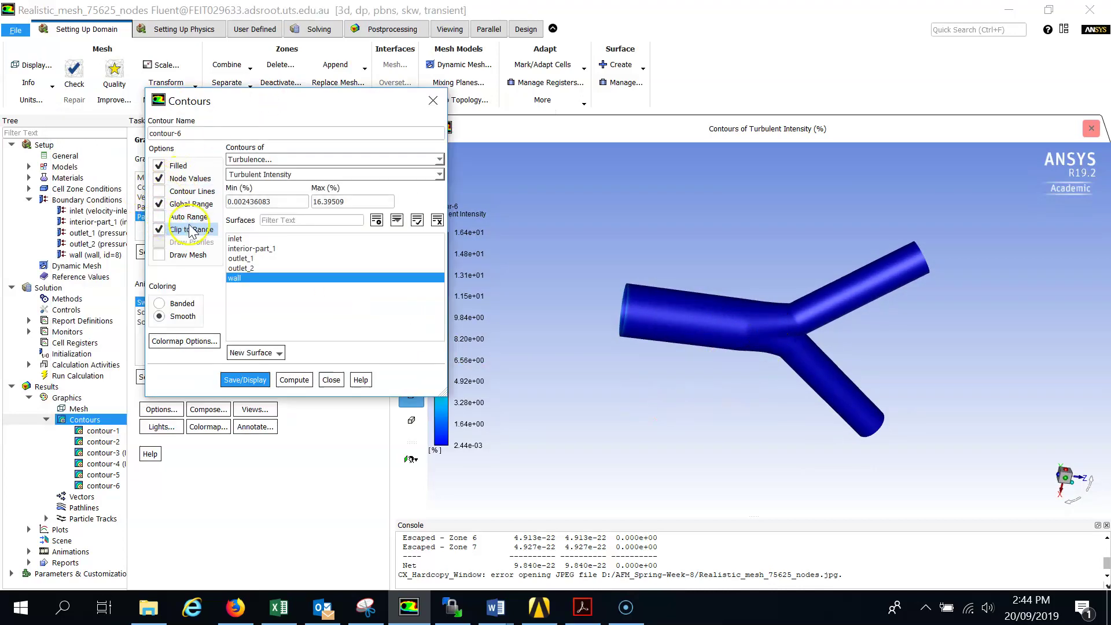
click(352, 201)
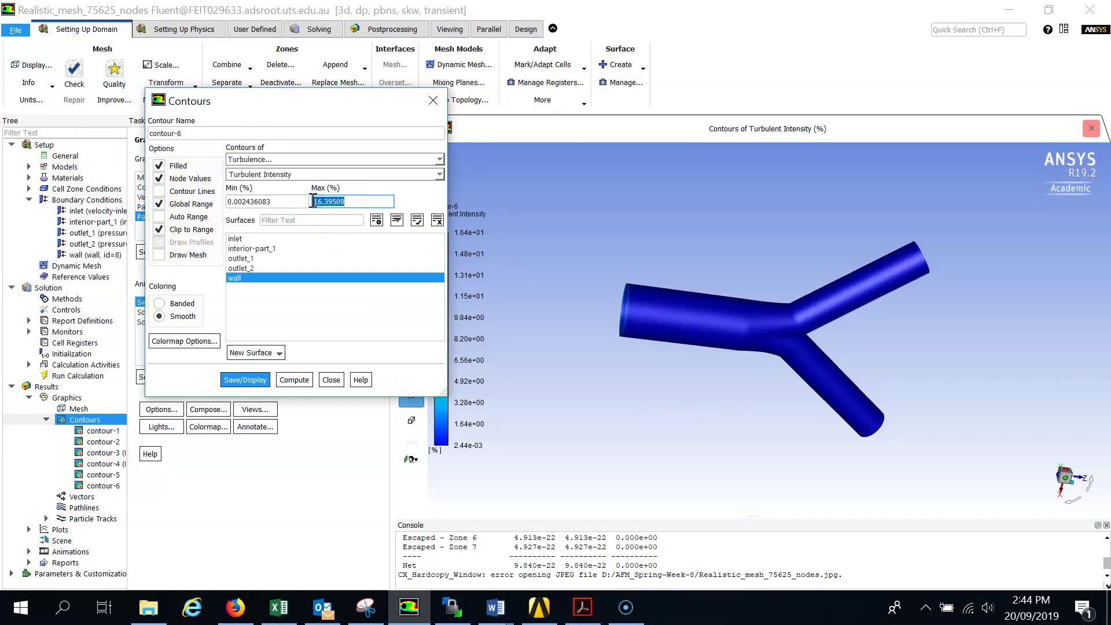
click(244, 379)
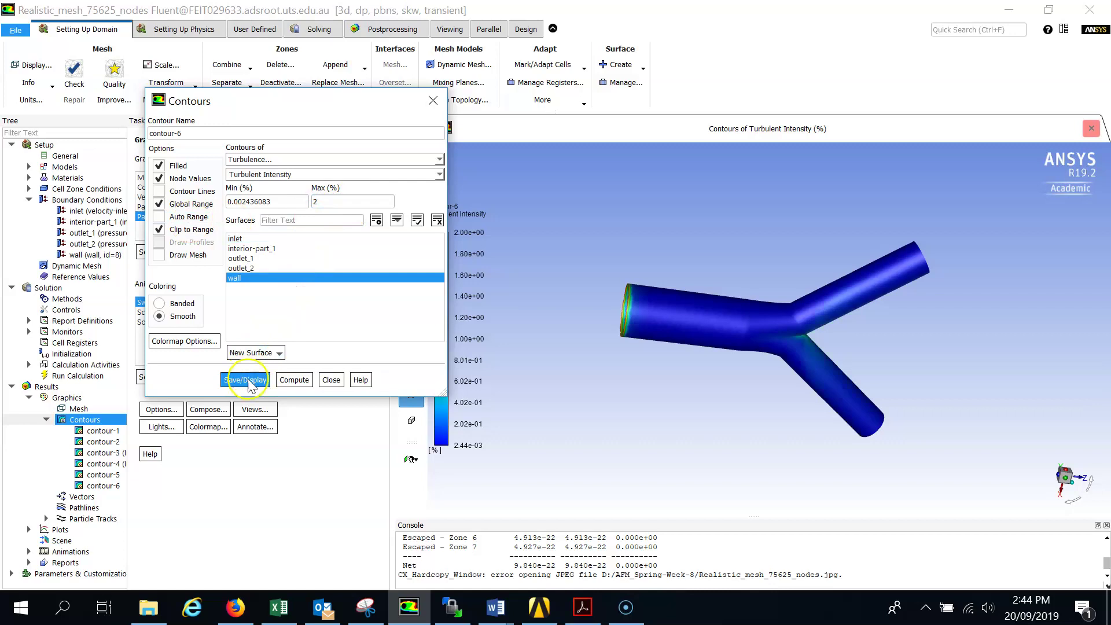
Inspect the junction, then lower the maximum to 1% and redraw contour-6.
drag(743, 314, 728, 344)
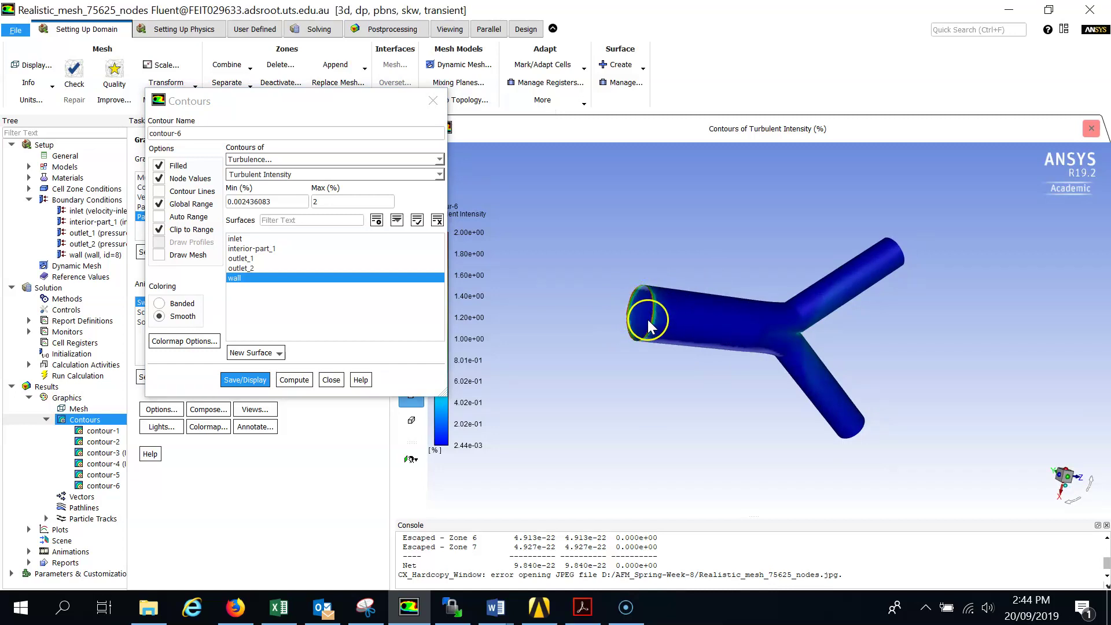
drag(647, 319, 804, 352)
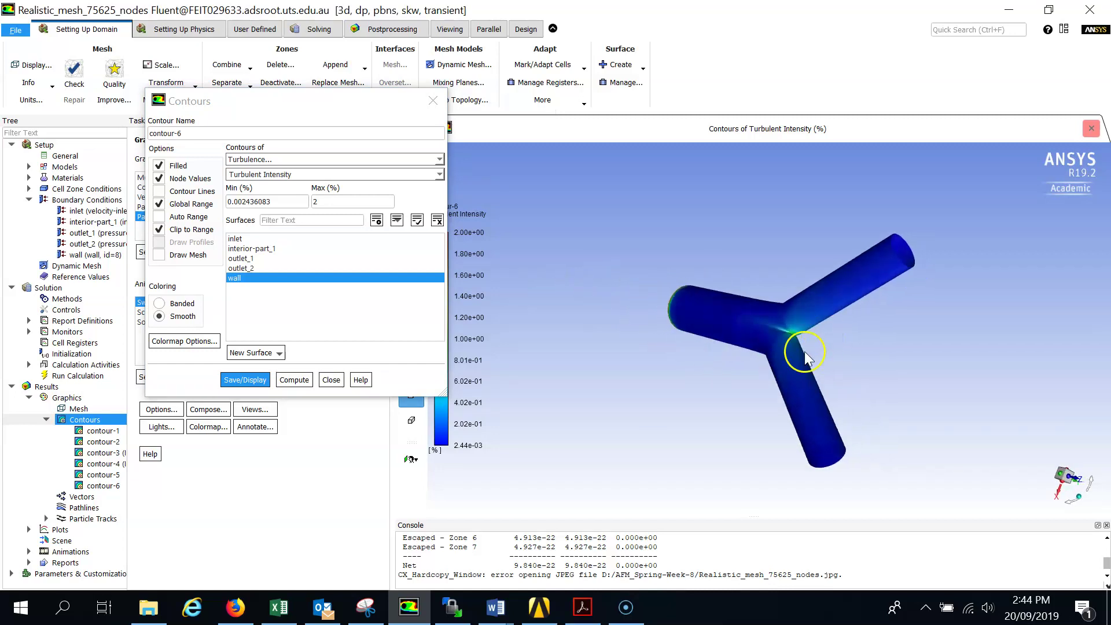
drag(741, 365, 816, 373)
double_click(344, 201)
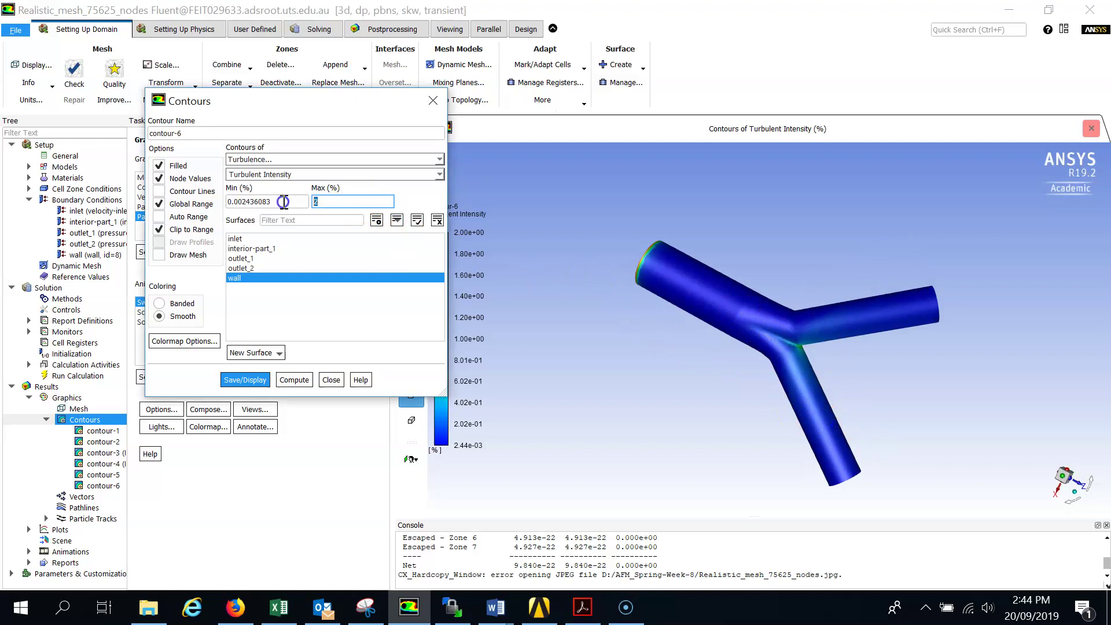
text(1)
click(244, 380)
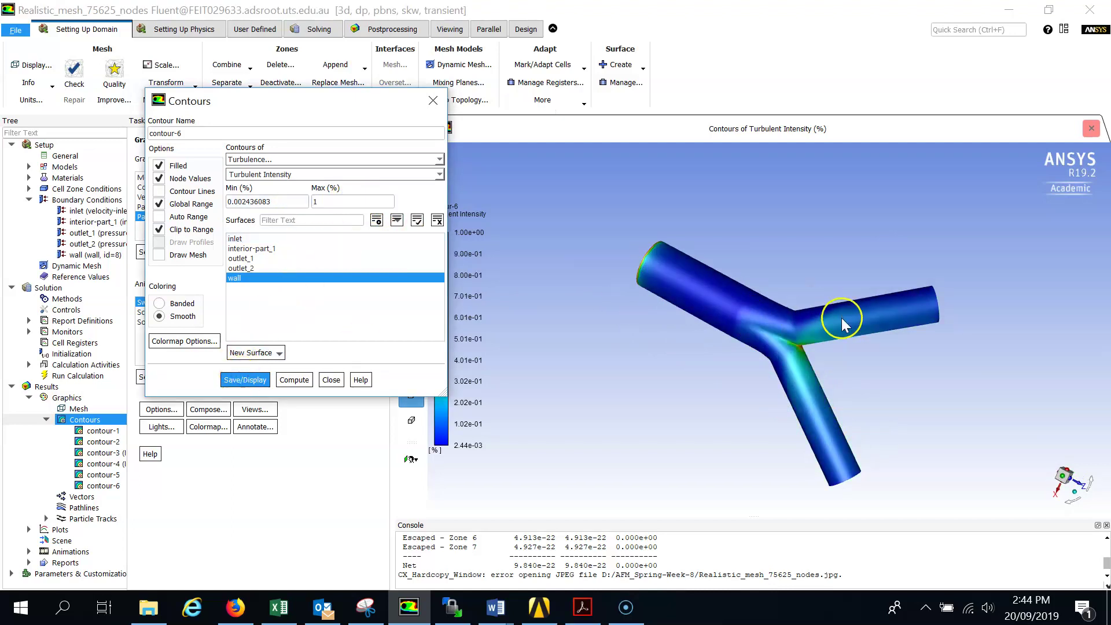
Redisplay the wall turbulent intensity contour with its maximum set to 0.5%.
drag(841, 318, 734, 216)
double_click(350, 201)
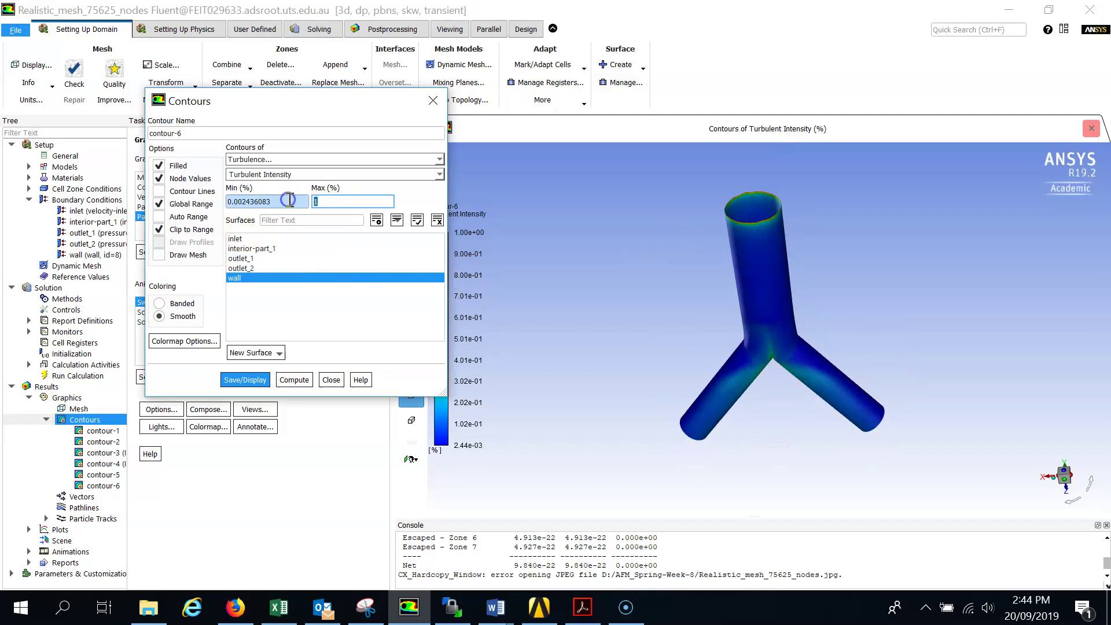
text(.5)
click(244, 380)
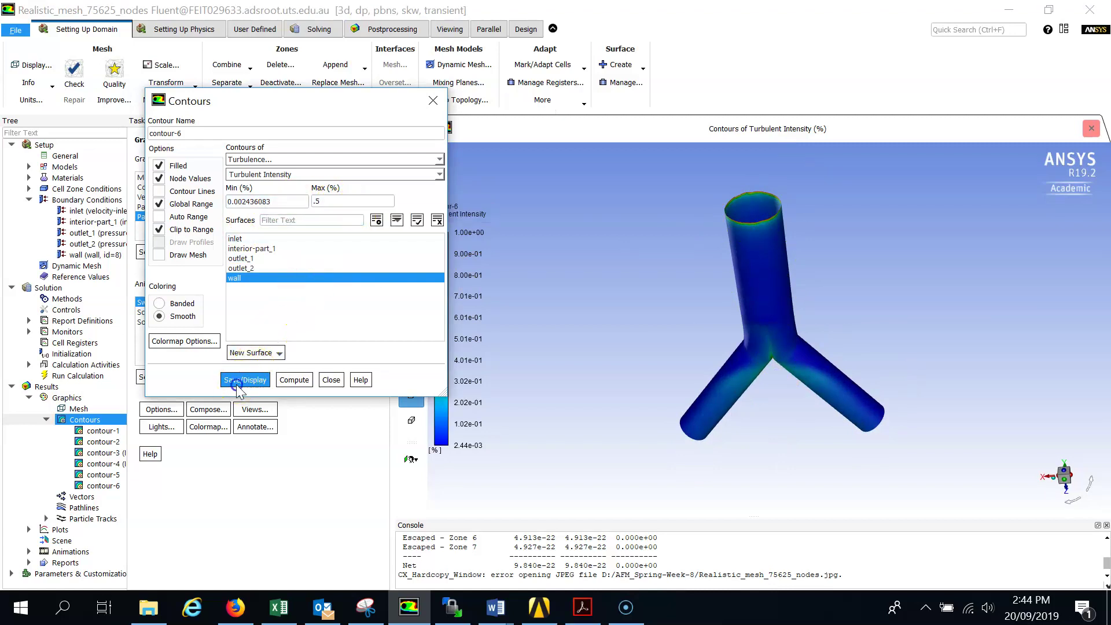
drag(782, 309, 743, 365)
Raise the contour maximum to 0.8% and turn the pipe into an upright inverted-Y view.
click(352, 201)
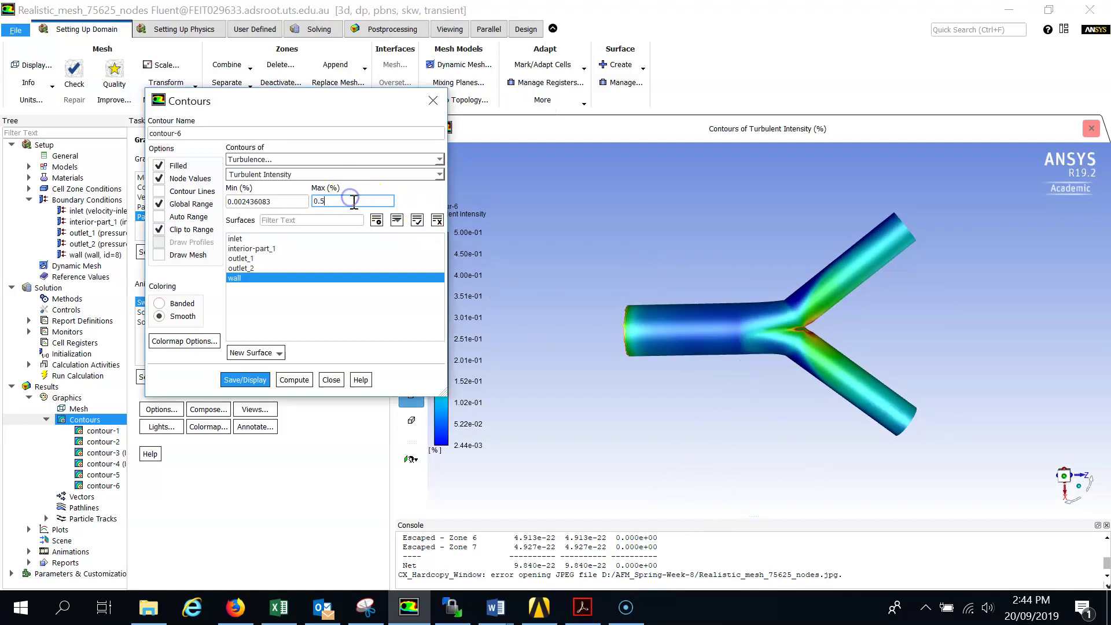
click(255, 380)
drag(803, 283, 669, 244)
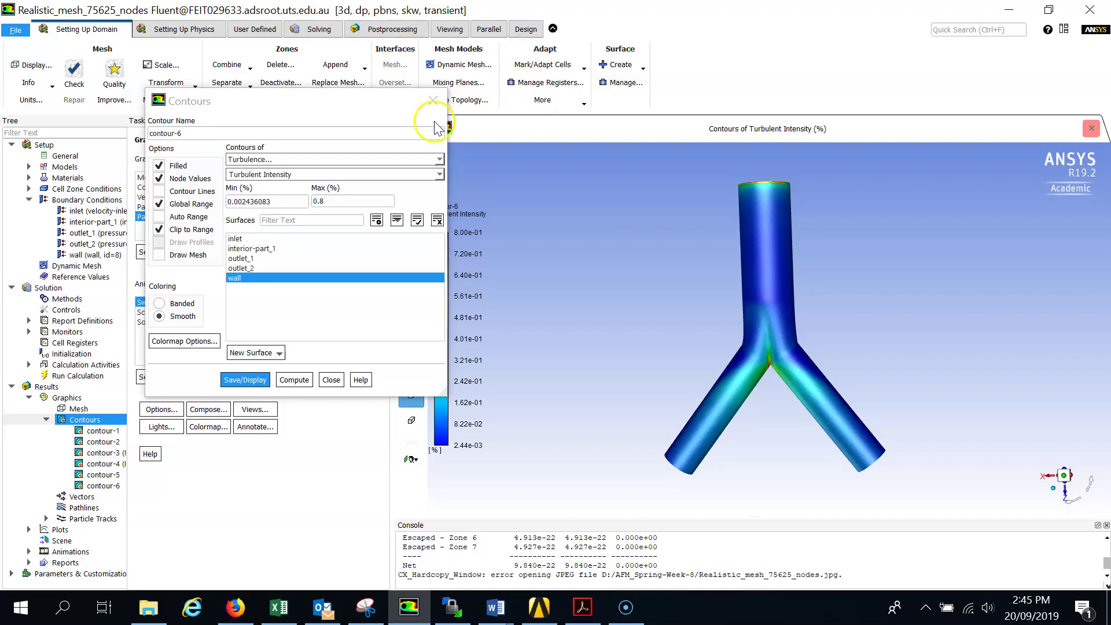
Close the Contours dialog, enlarge the console, and rotate the contoured pipe model.
click(433, 101)
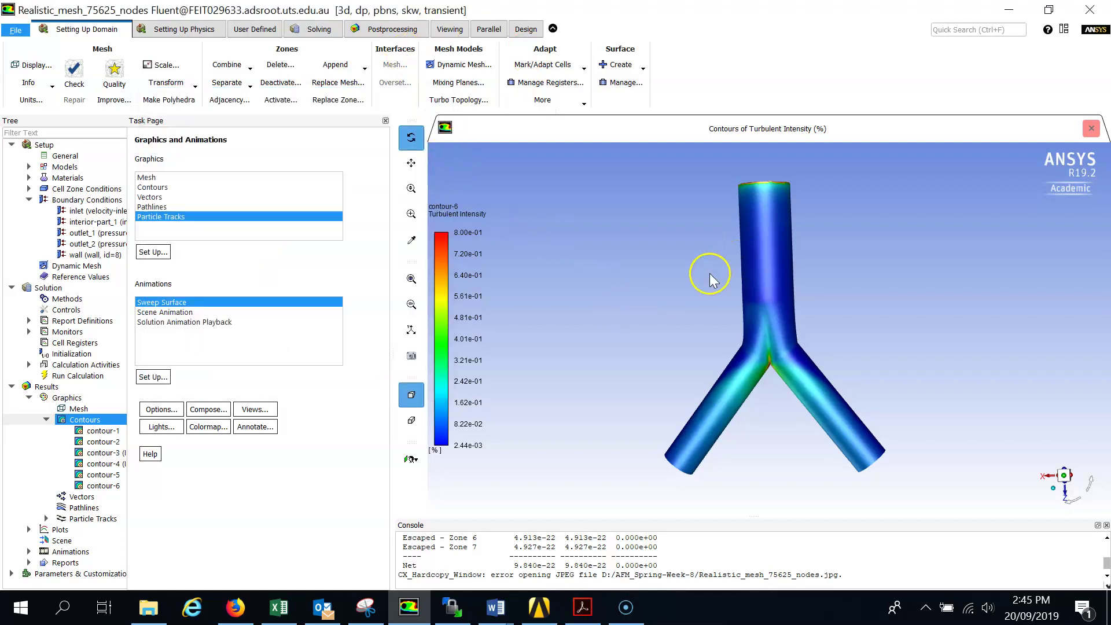
drag(757, 517, 757, 450)
drag(764, 315, 703, 255)
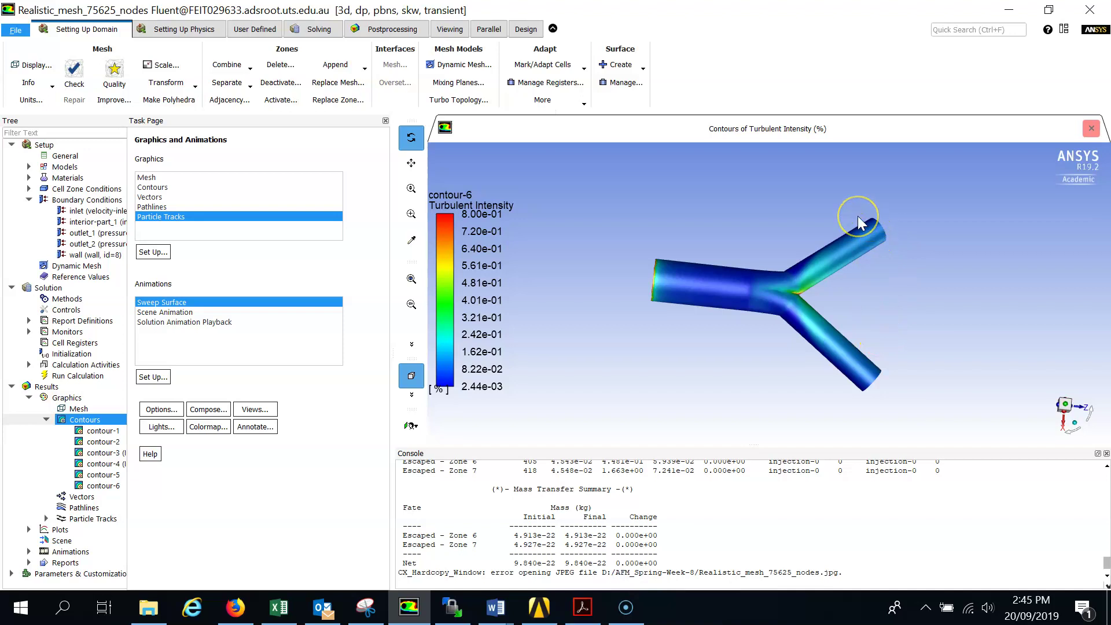
click(891, 301)
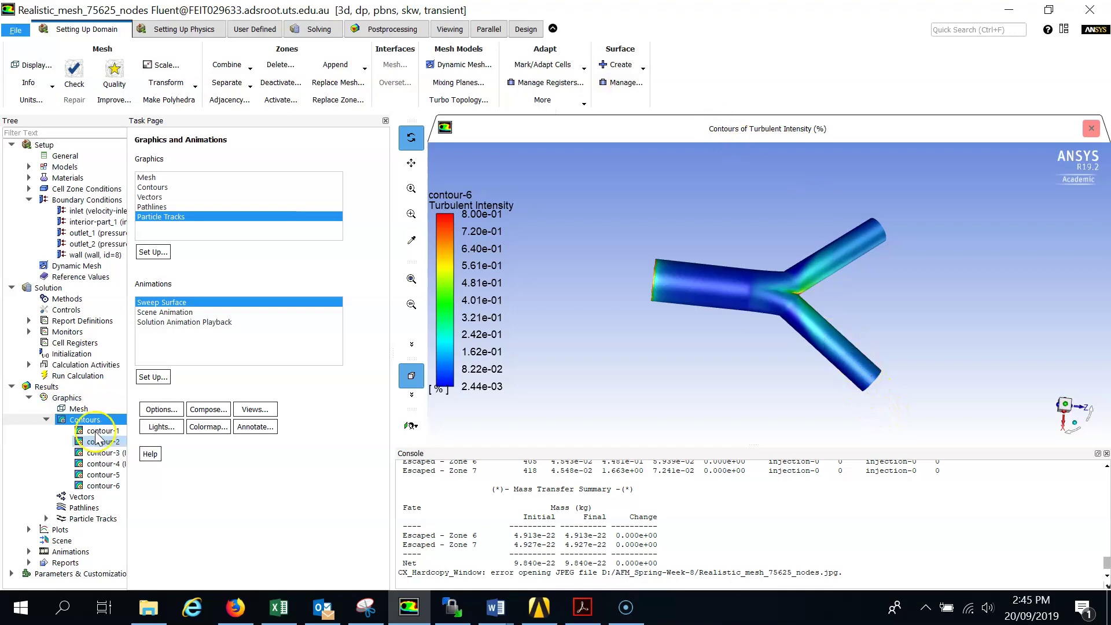
Display particle tracks from injection-0 with a Summary report printed to the console.
double_click(85, 518)
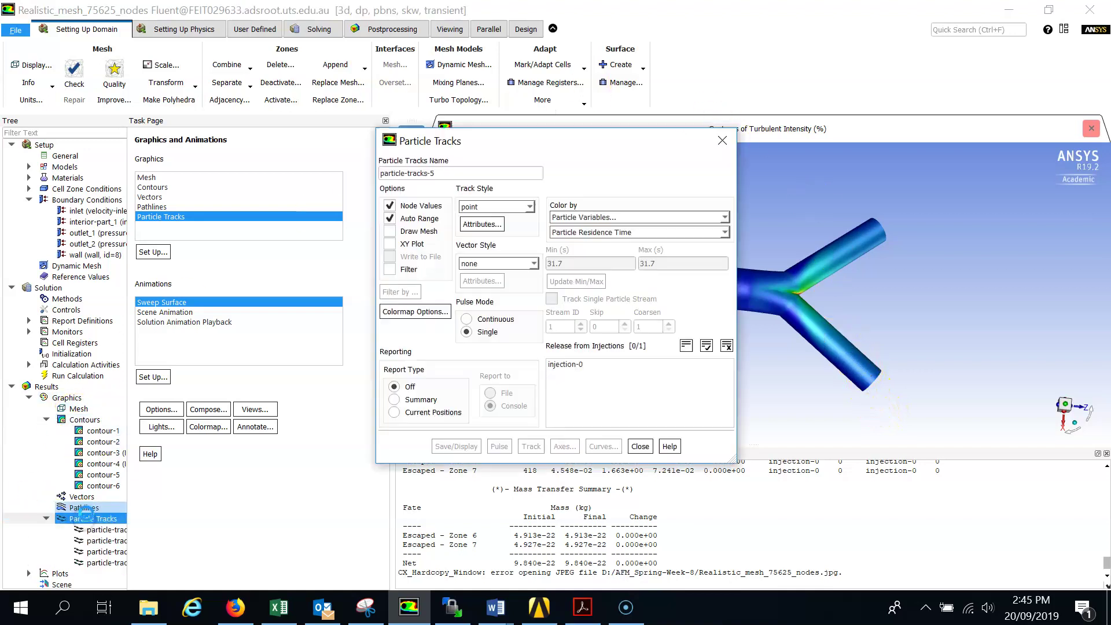
click(153, 252)
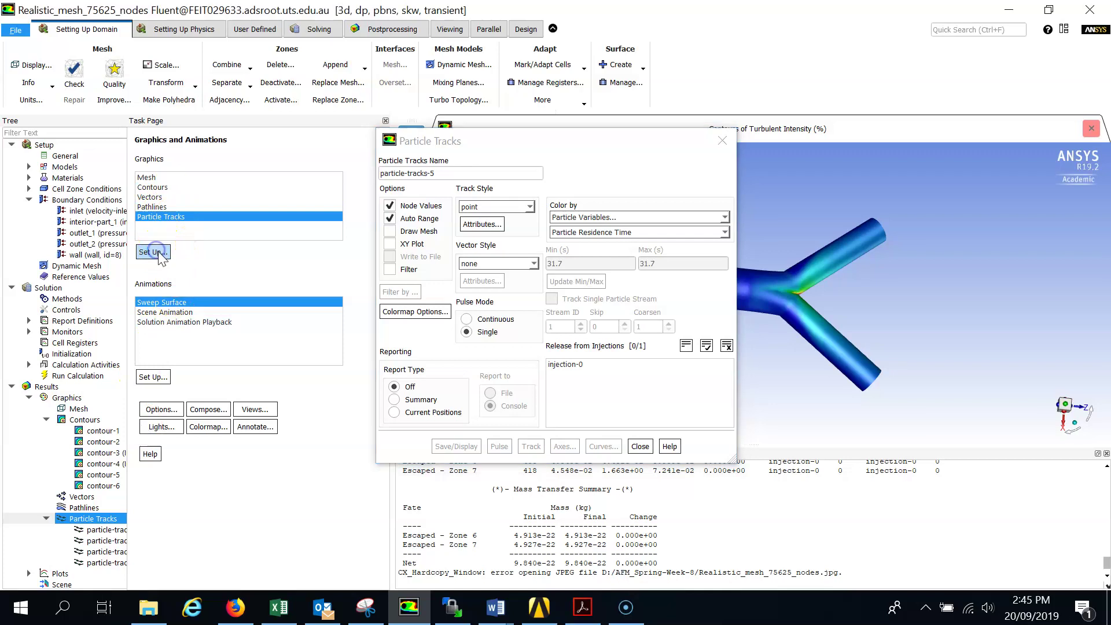
drag(598, 144, 477, 106)
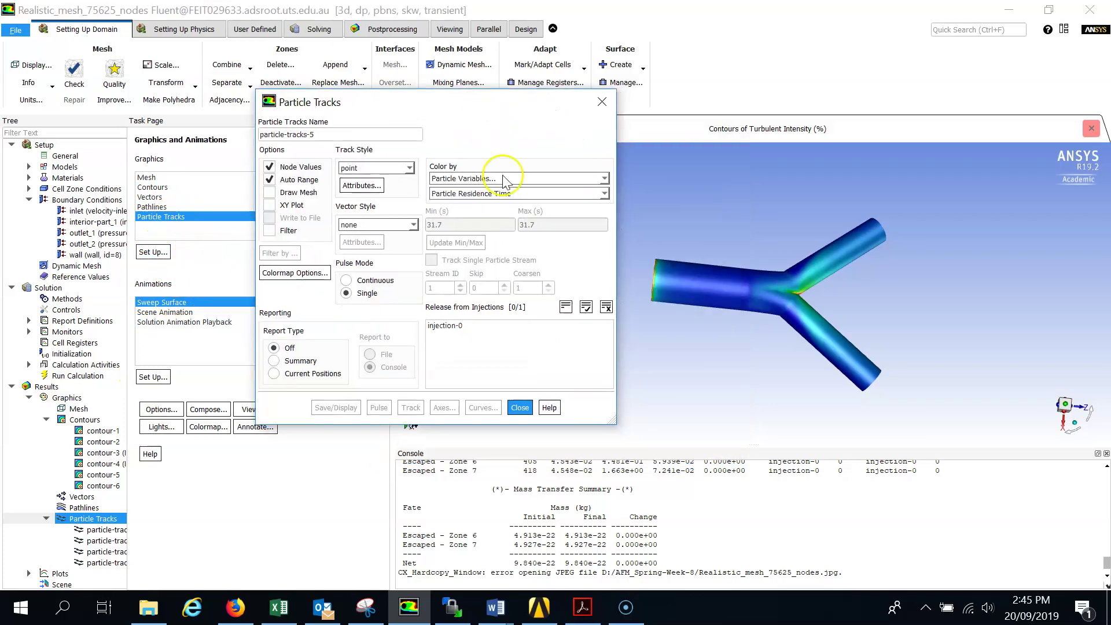
click(450, 326)
click(450, 326)
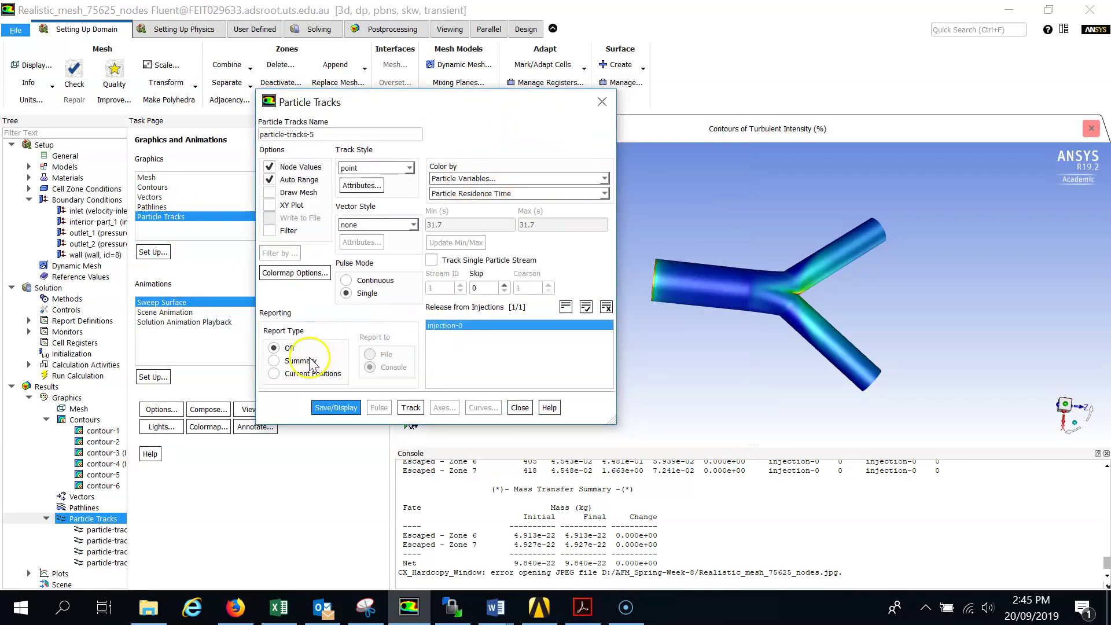
click(274, 360)
click(335, 408)
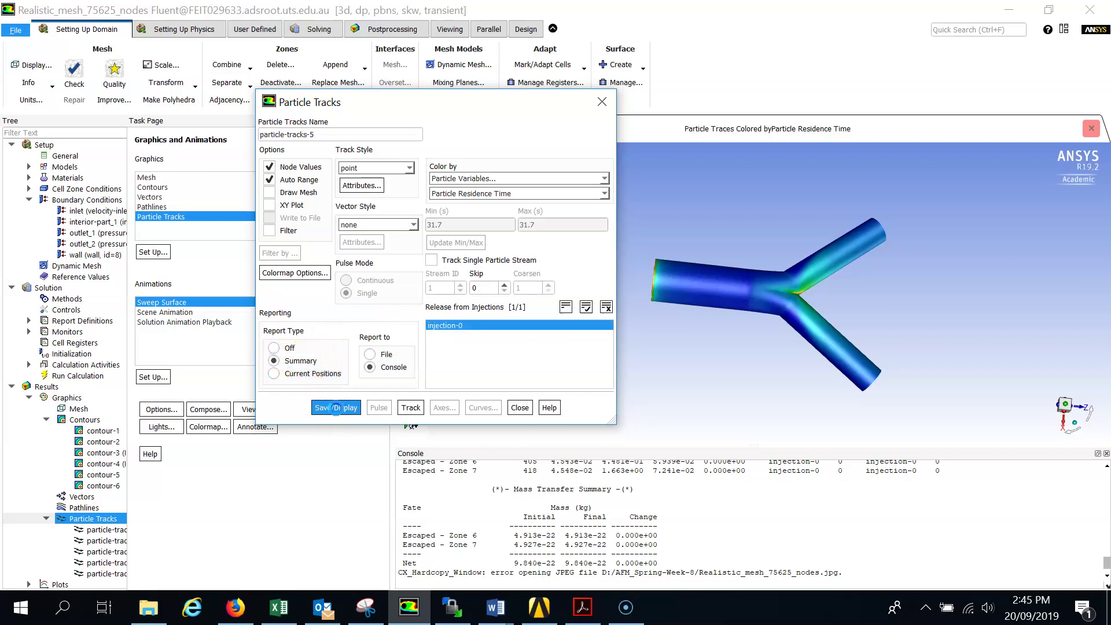
Highlight the console escape counts: 405 through Zone 6 and 418 through Zone 7.
click(452, 556)
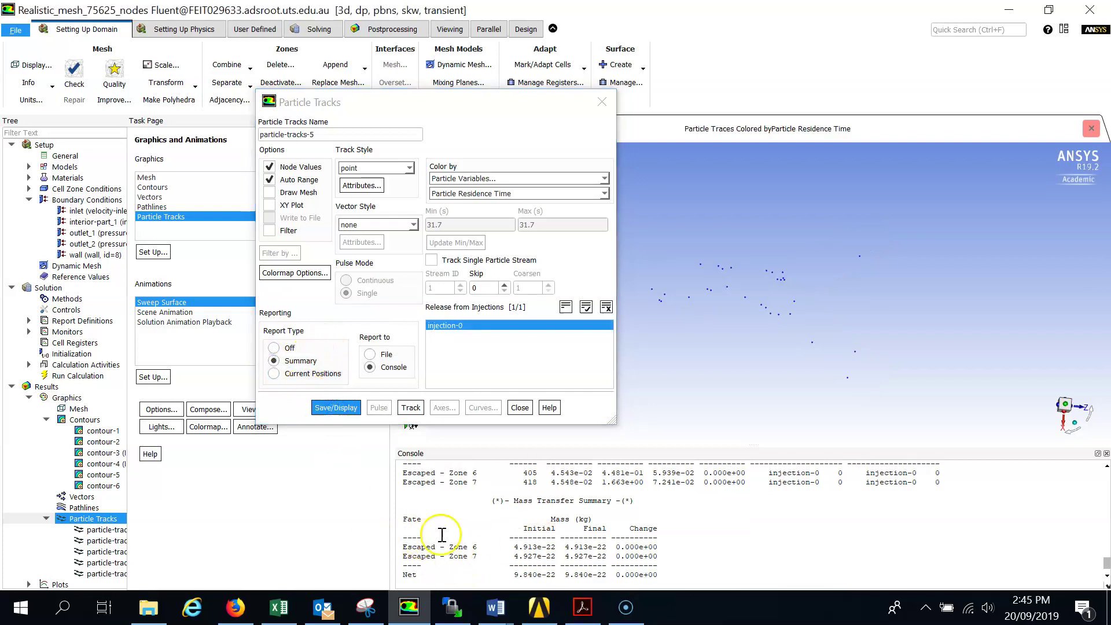
drag(408, 519, 620, 570)
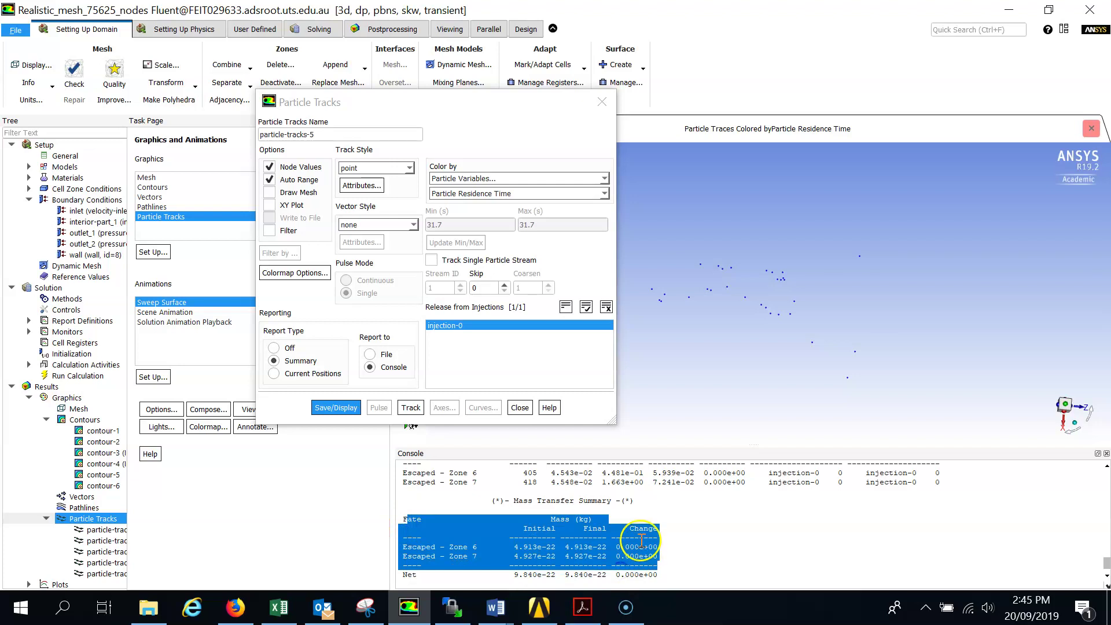
click(422, 547)
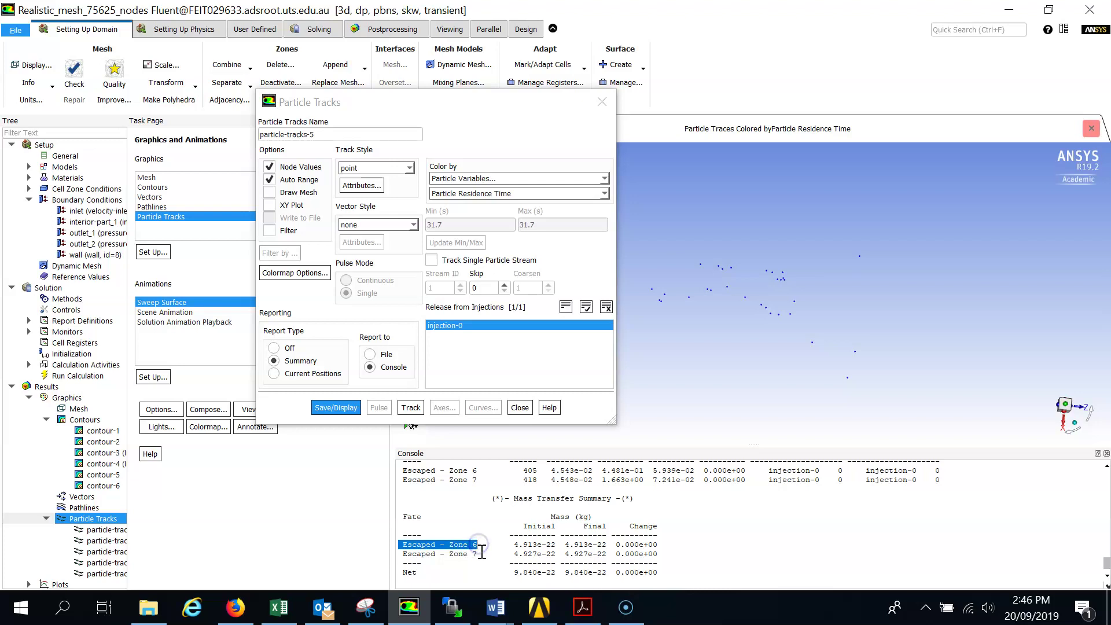
scroll(482, 550, up, 1)
drag(403, 505, 420, 505)
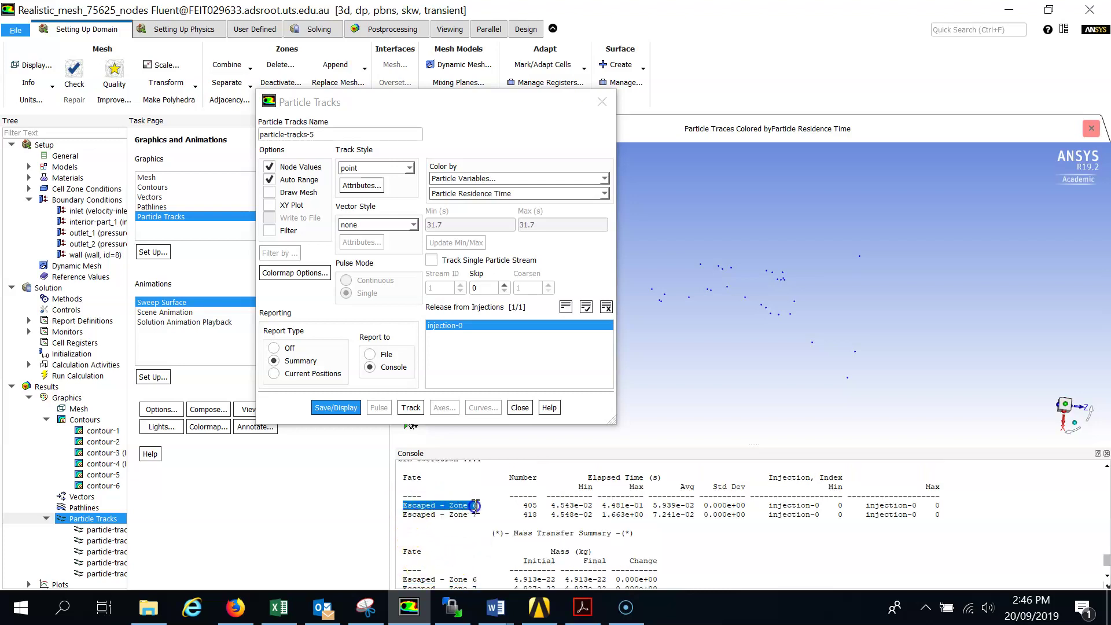
click(534, 511)
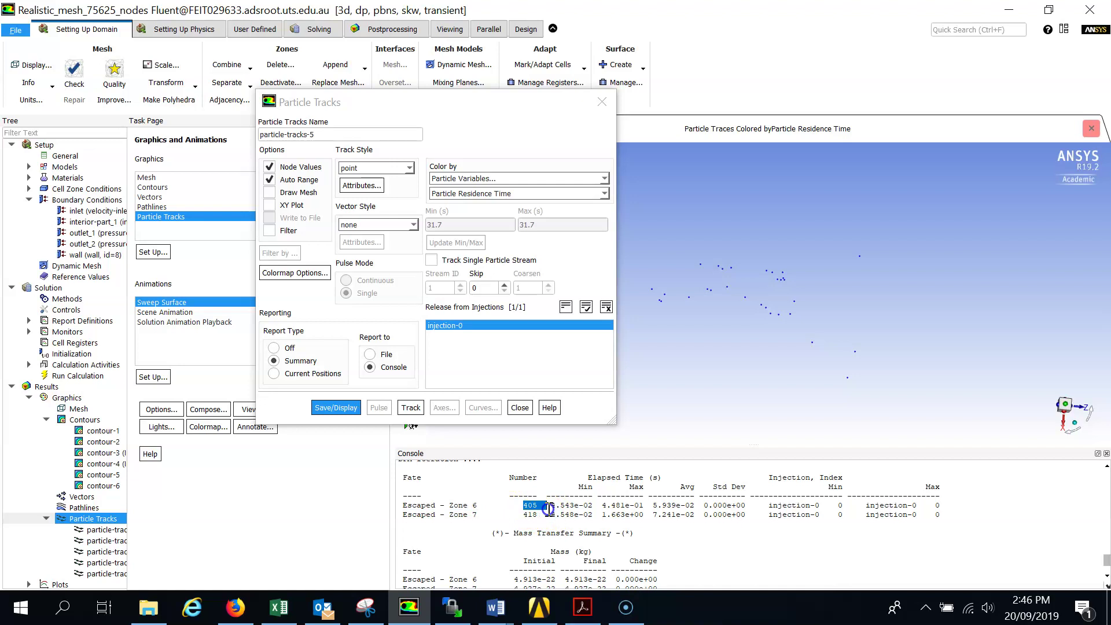
drag(403, 514, 514, 522)
click(542, 515)
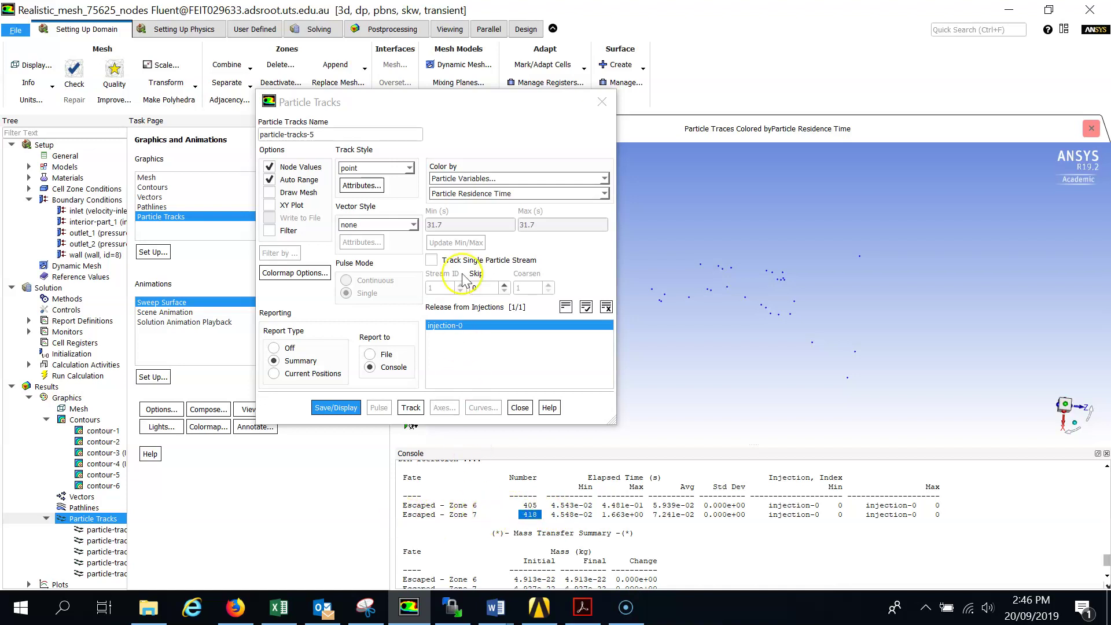
Draw the pipe's mesh outline and close the mesh and particle track settings.
click(291, 192)
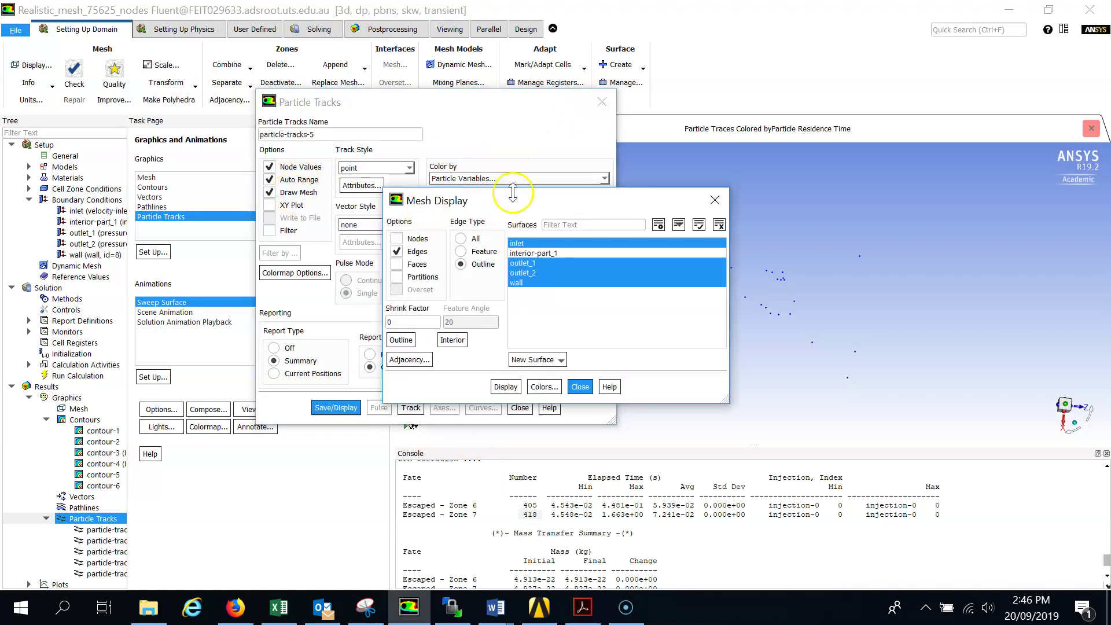
click(505, 386)
click(578, 387)
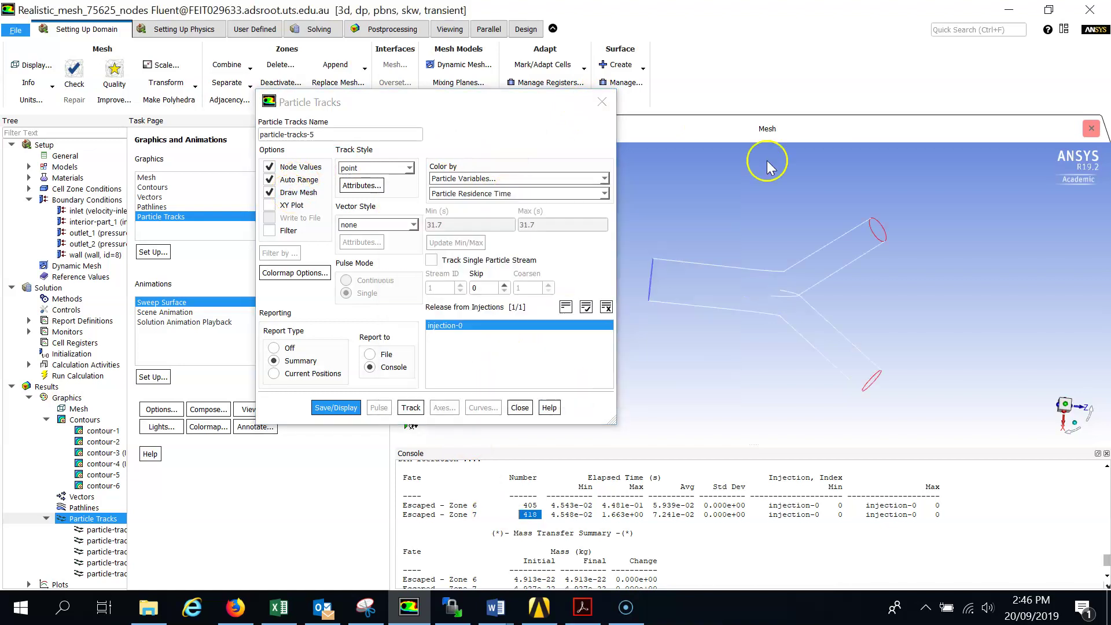
click(601, 102)
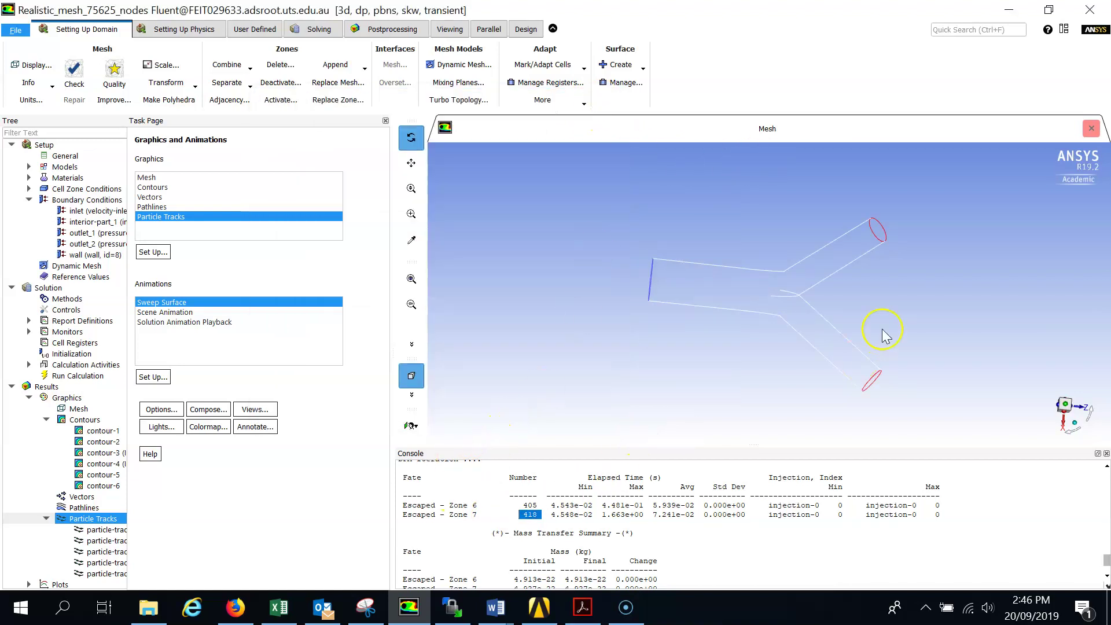
click(492, 526)
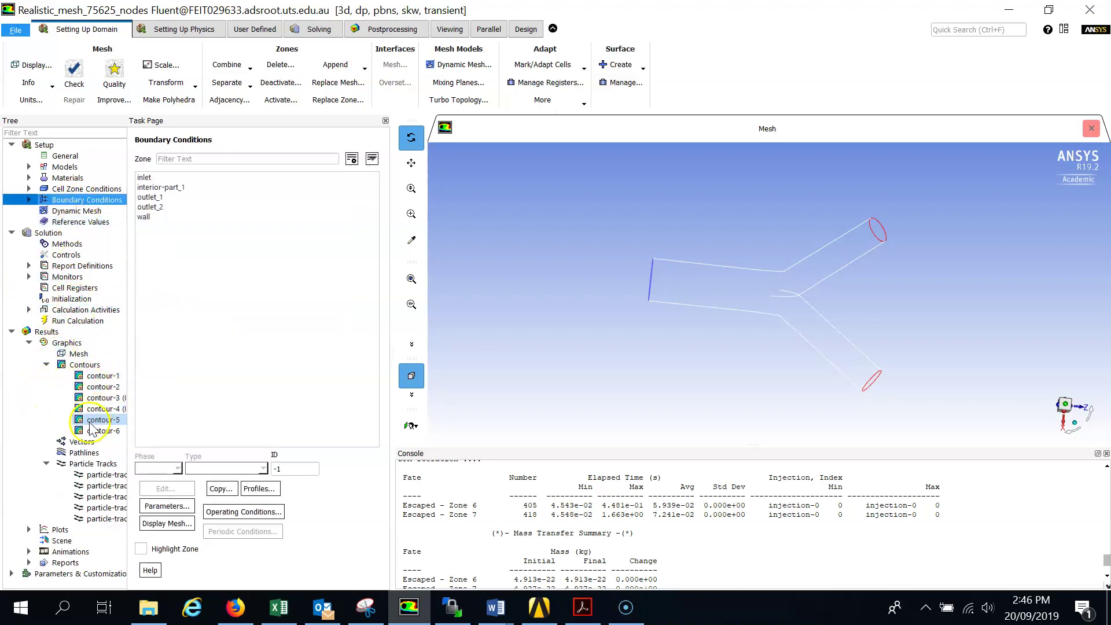
In Boundary Conditions, confirm outlet_1 is zone ID 6 and outlet_2 is zone ID 7.
click(156, 197)
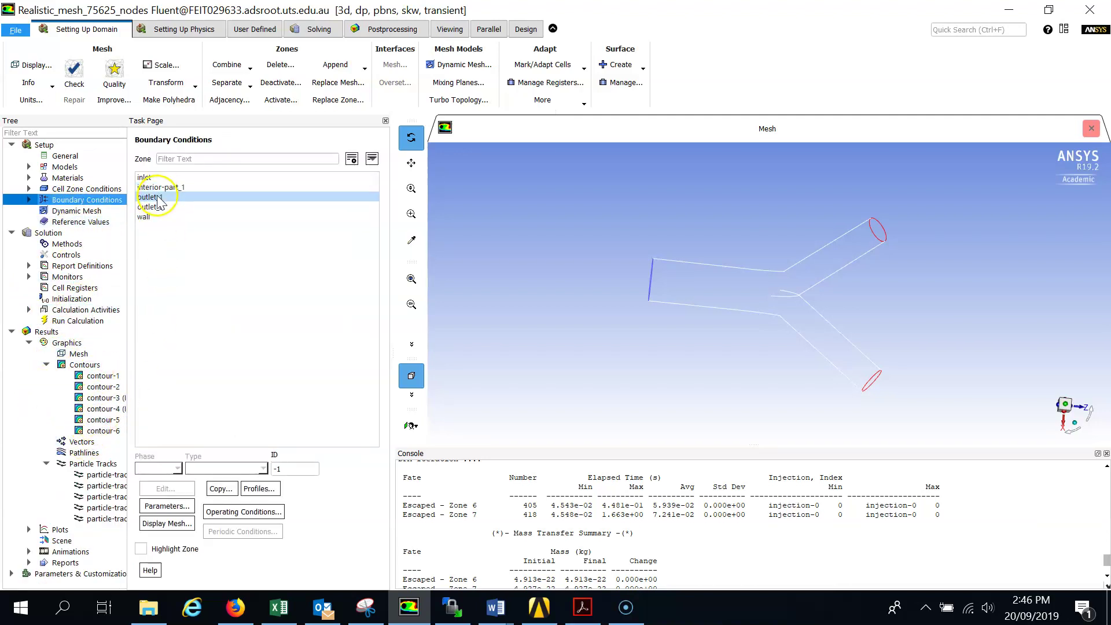
click(158, 199)
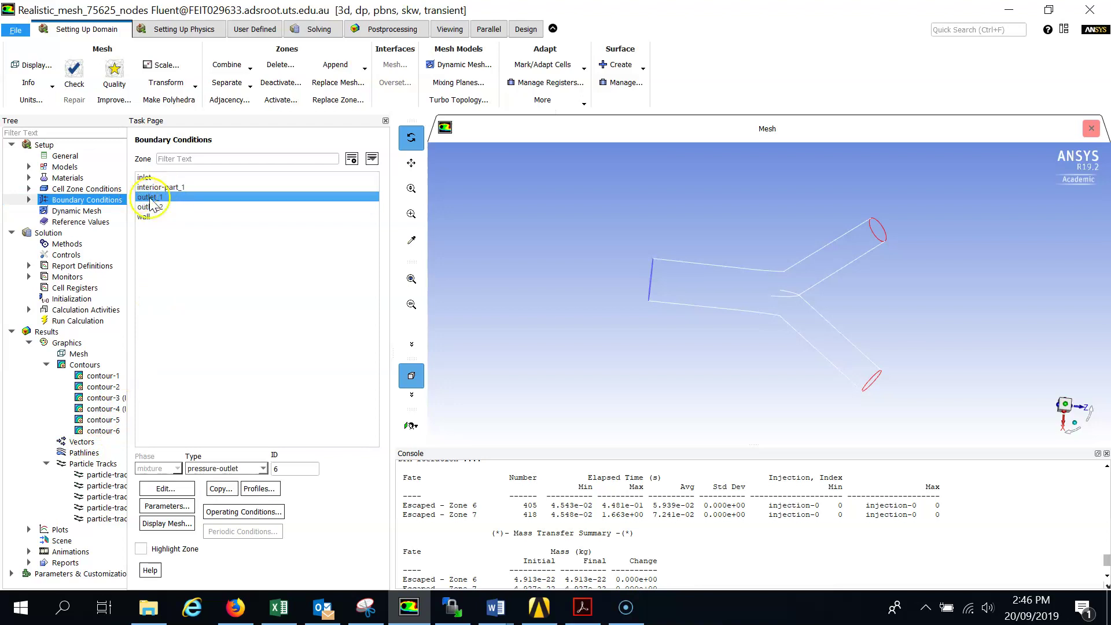
click(286, 468)
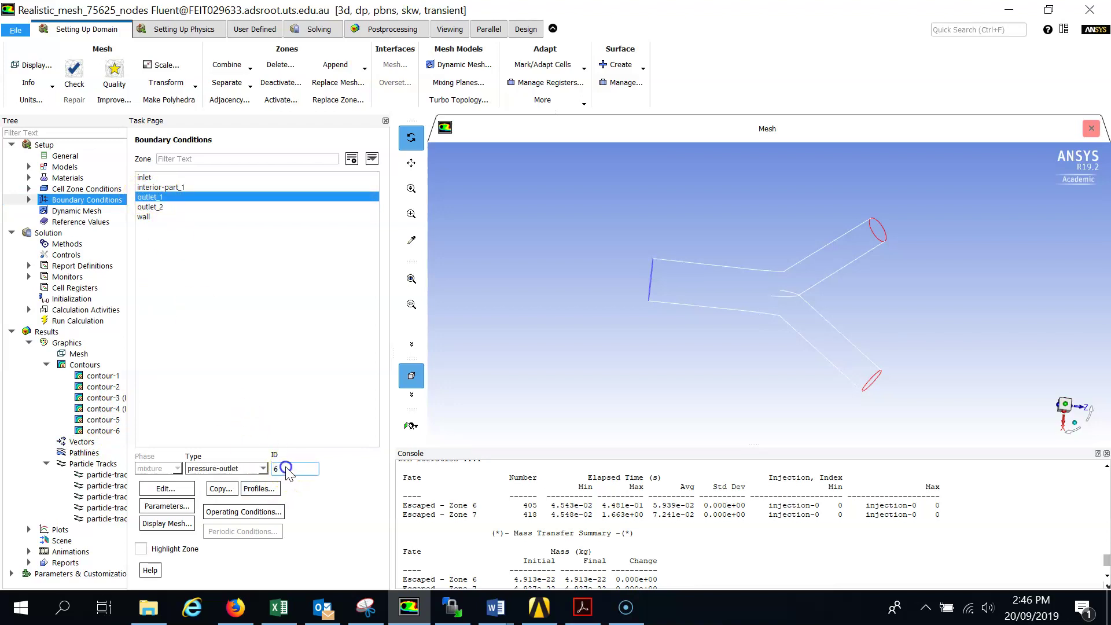
click(171, 208)
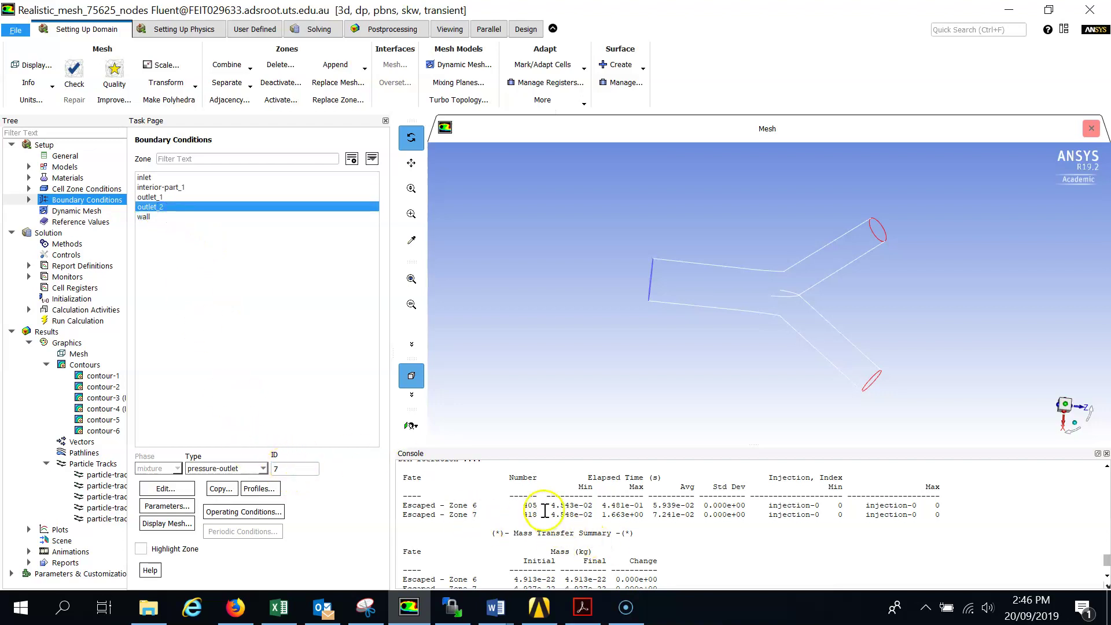
Highlight the Zone 6 and Zone 7 escape counts in the console.
drag(538, 506, 453, 503)
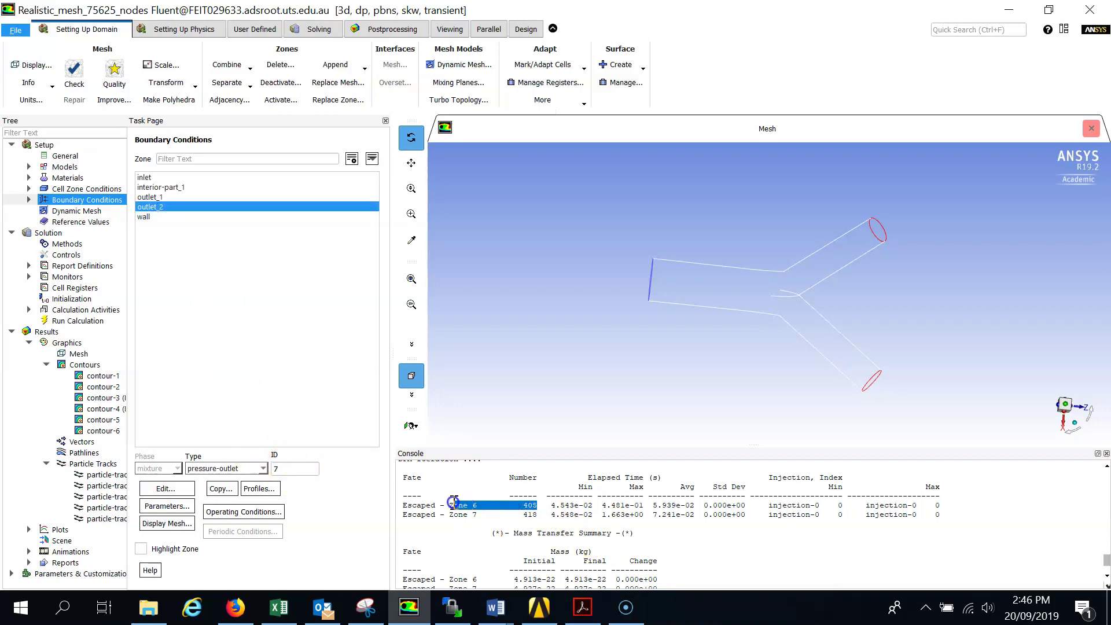
mouse_move(523, 505)
mouse_down()
mouse_move(532, 505)
mouse_move(519, 515)
mouse_up()
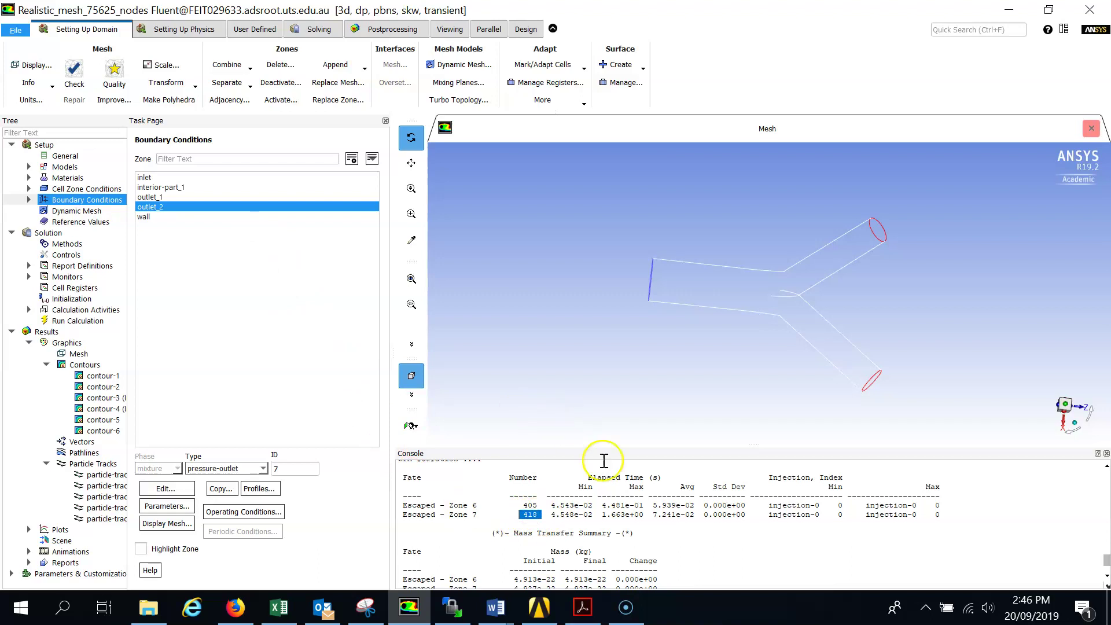
click(533, 515)
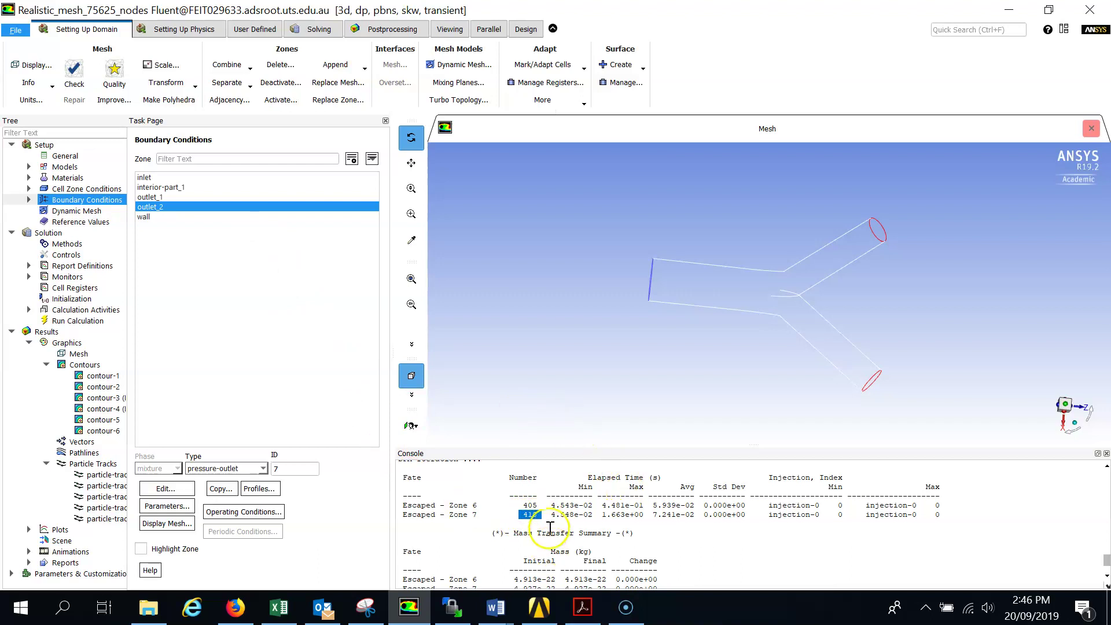
click(522, 506)
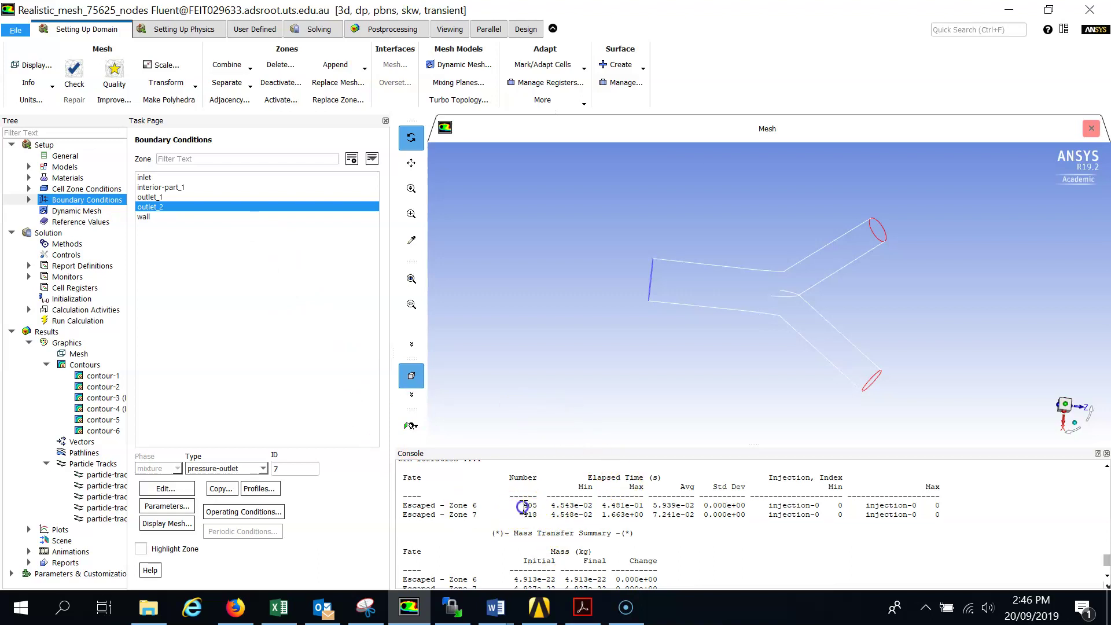
drag(523, 507, 536, 513)
click(537, 513)
Rotate the mesh outline to a side-on view with both outlets on the right.
drag(719, 289, 688, 306)
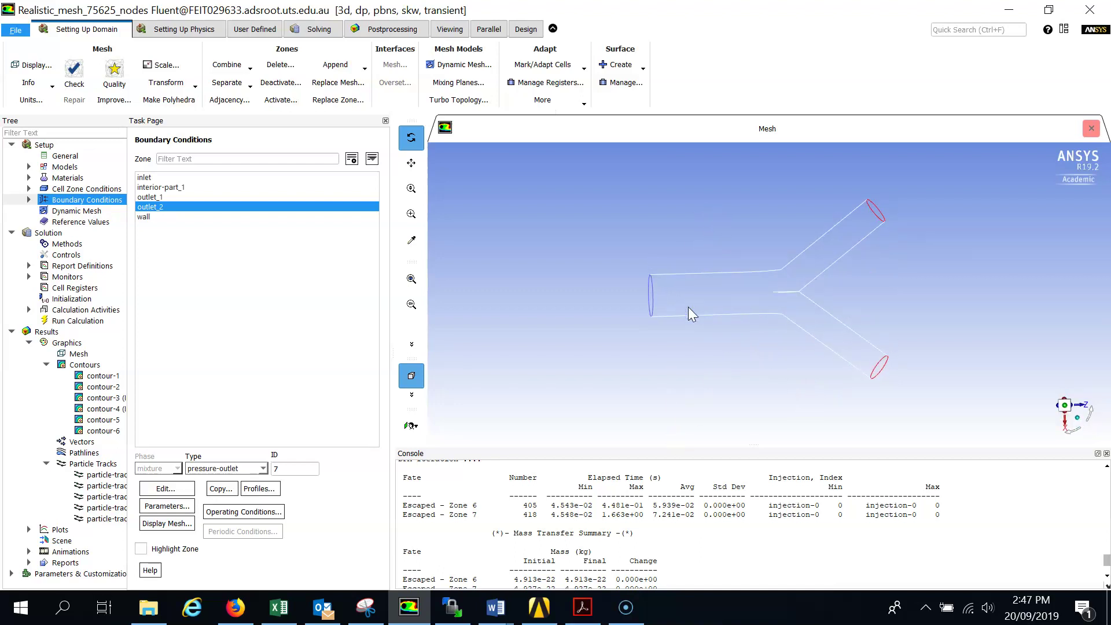